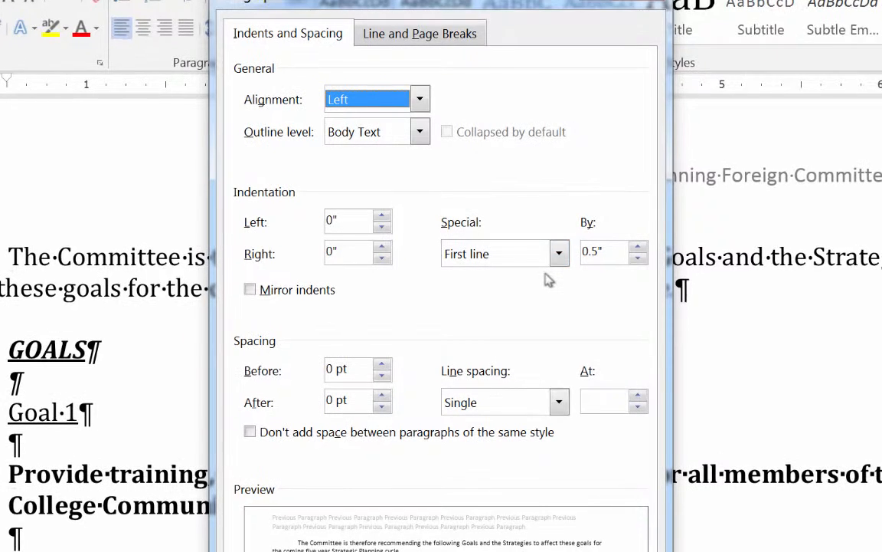
- Remove the first-line indent from the opening Committee paragraph by setting its special indentation to (none)
{"action": "left_click", "coordinate": [559, 253]}
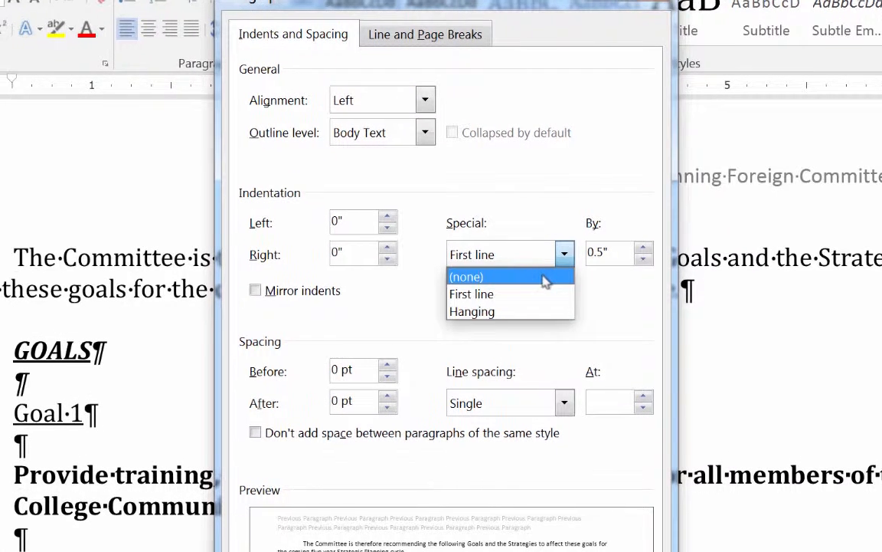
{"action": "left_click", "coordinate": [545, 275]}
{"action": "key", "text": "Return"}
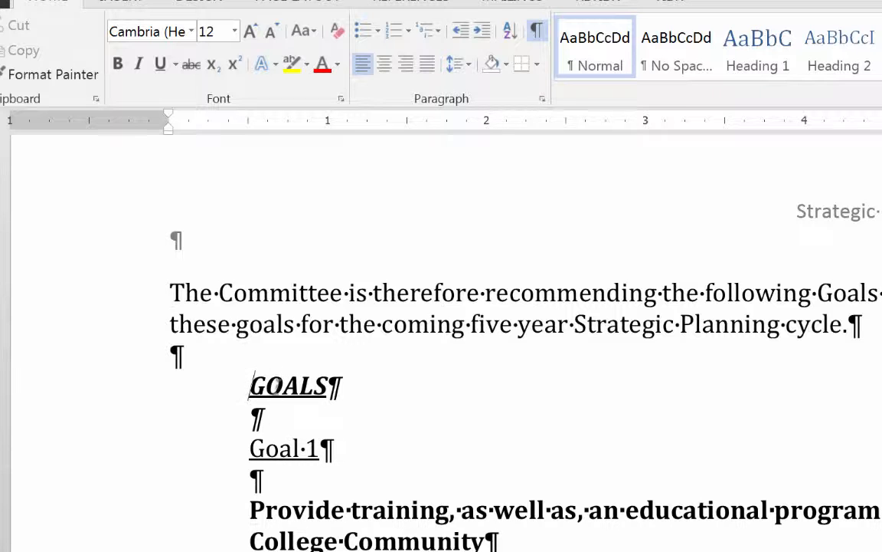
- Remove the underline and italics from the GOALS heading
{"action": "left_click_drag", "start_coordinate": [246, 385], "coordinate": [347, 386]}
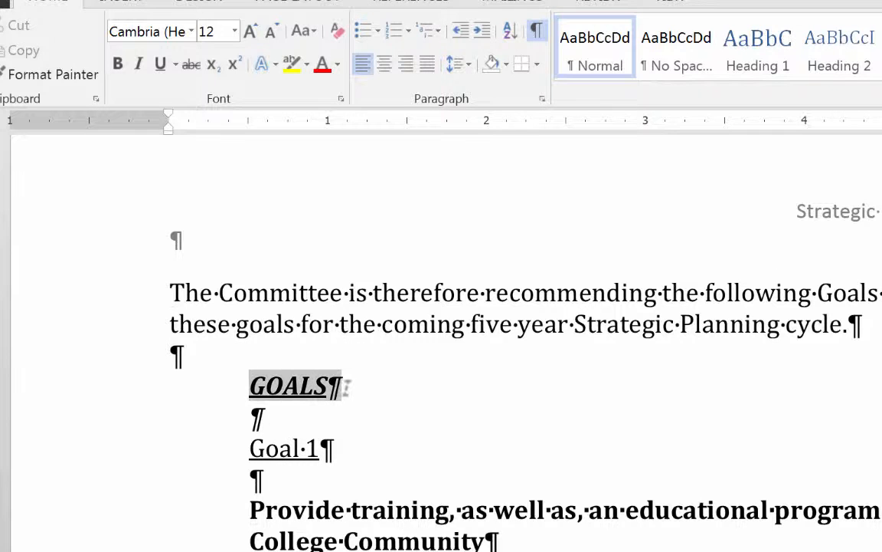
{"action": "left_click", "coordinate": [159, 65]}
{"action": "left_click", "coordinate": [137, 65]}
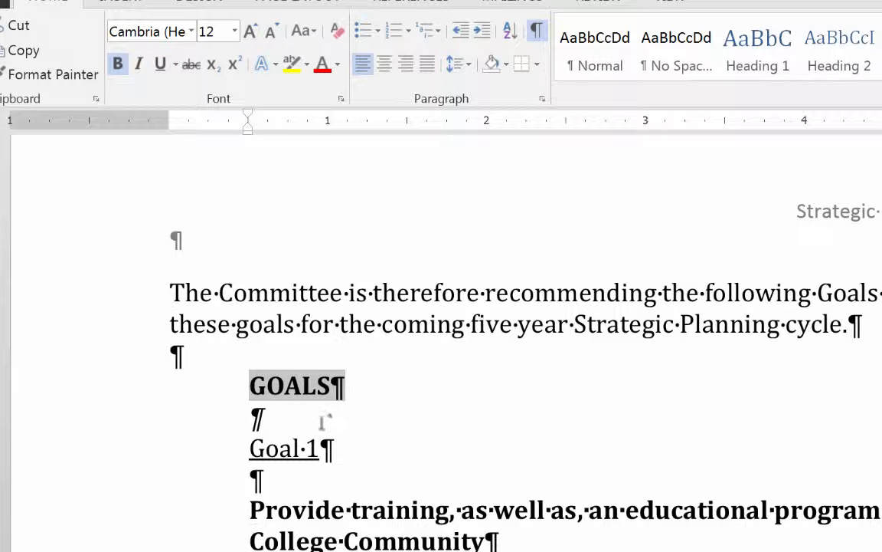
- Change the GOALS heading to sentence case and set its font size to 18
{"action": "left_click", "coordinate": [313, 32]}
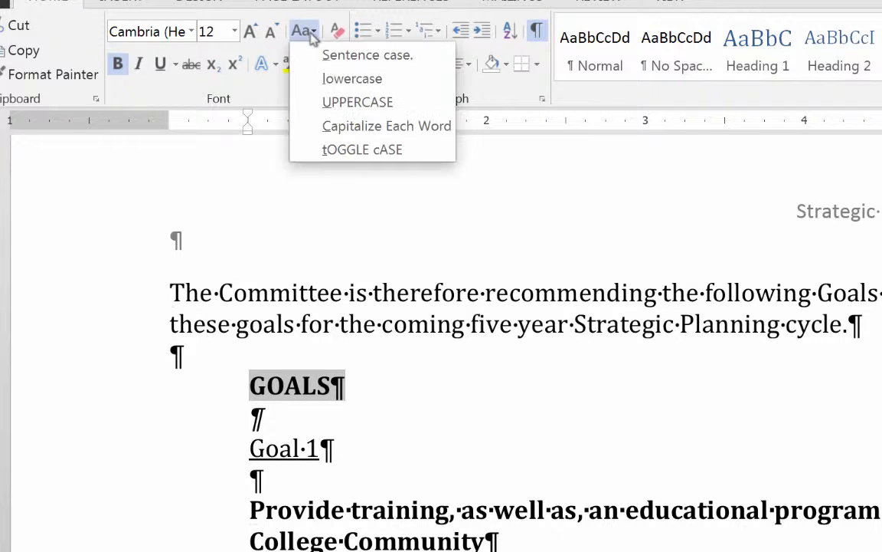
{"action": "left_click", "coordinate": [318, 55]}
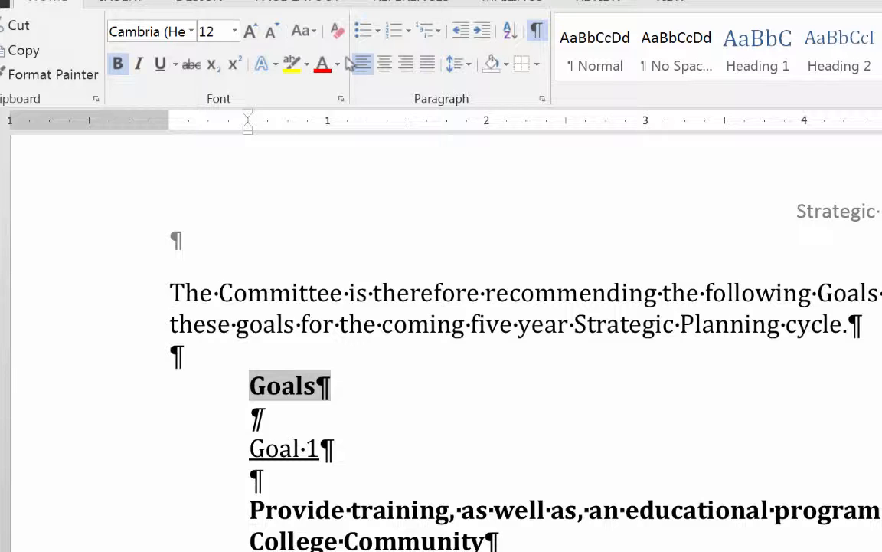
{"action": "left_click", "coordinate": [234, 31]}
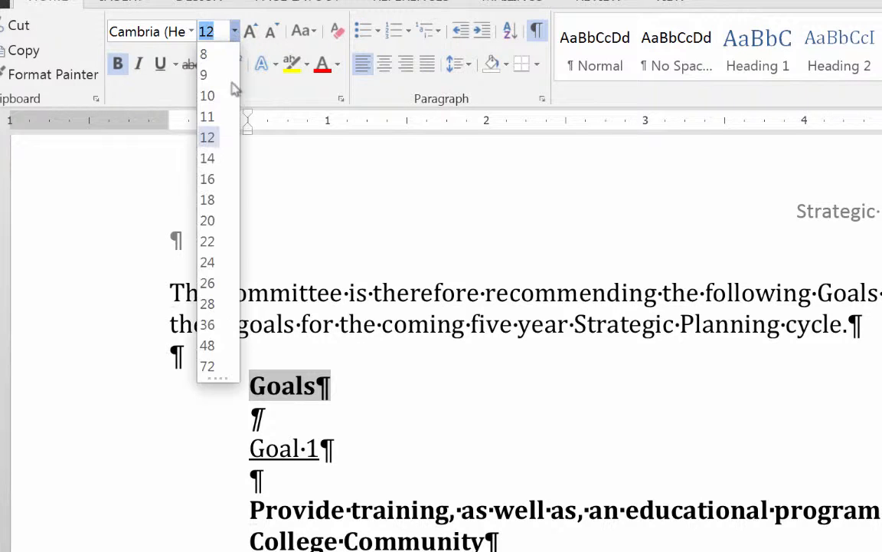
{"action": "left_click", "coordinate": [217, 202]}
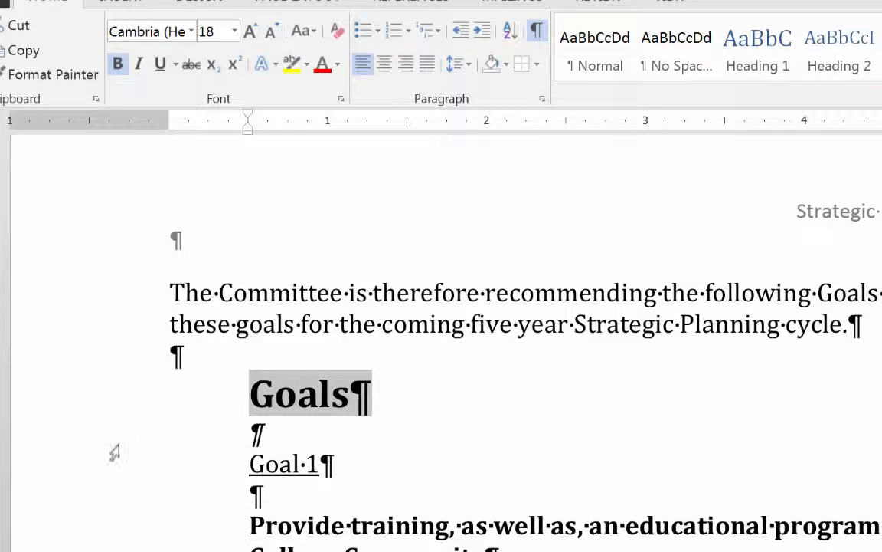
- Replace the empty paragraph below the Goals heading with 12 pt spacing after it, allowing space between paragraphs of the same style
{"action": "double_click", "coordinate": [280, 435]}
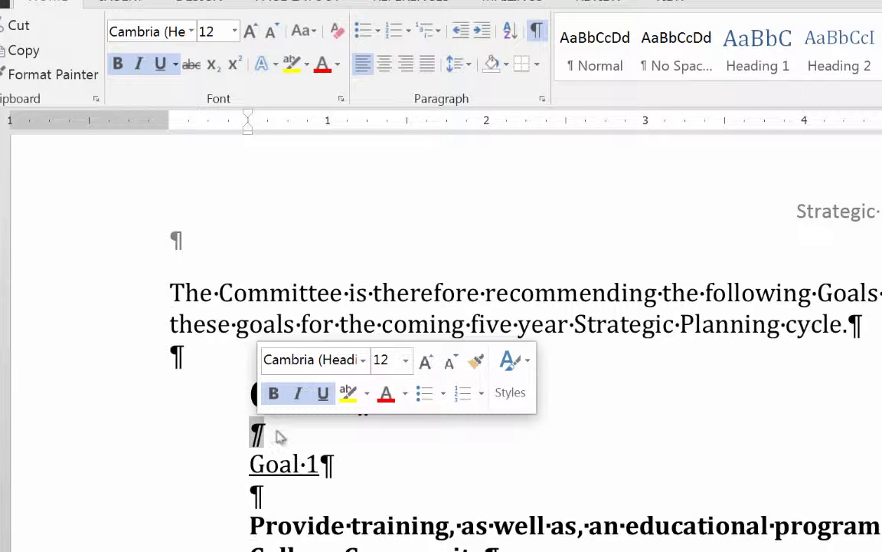
{"action": "key", "text": "Delete"}
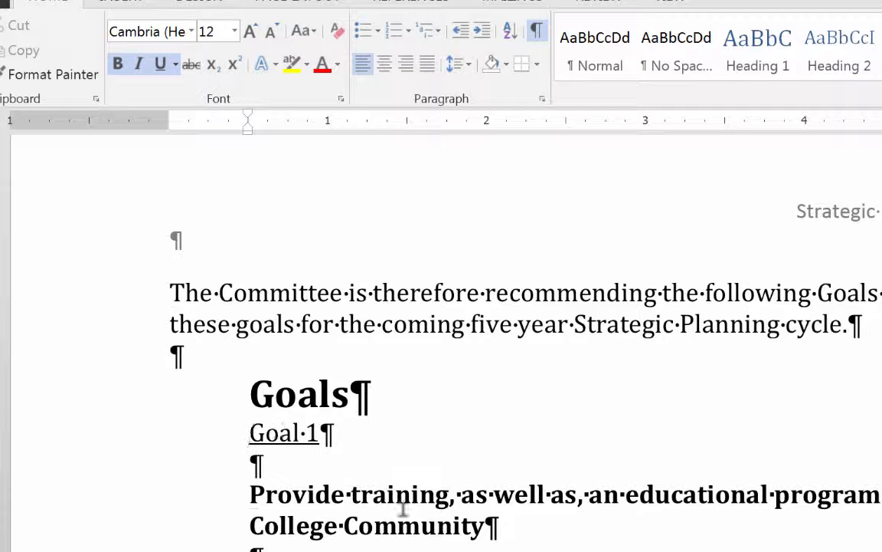
{"action": "left_click", "coordinate": [316, 392]}
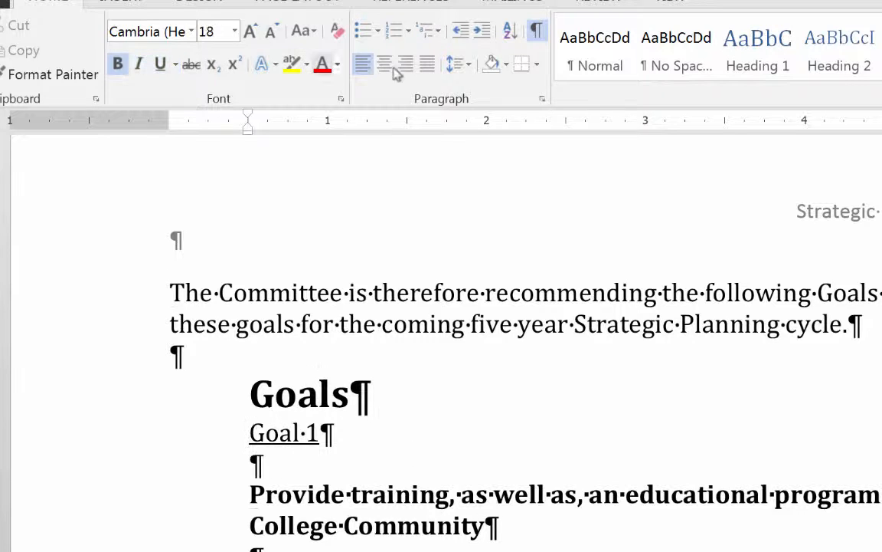
{"action": "left_click", "coordinate": [542, 99]}
{"action": "left_click", "coordinate": [624, 432]}
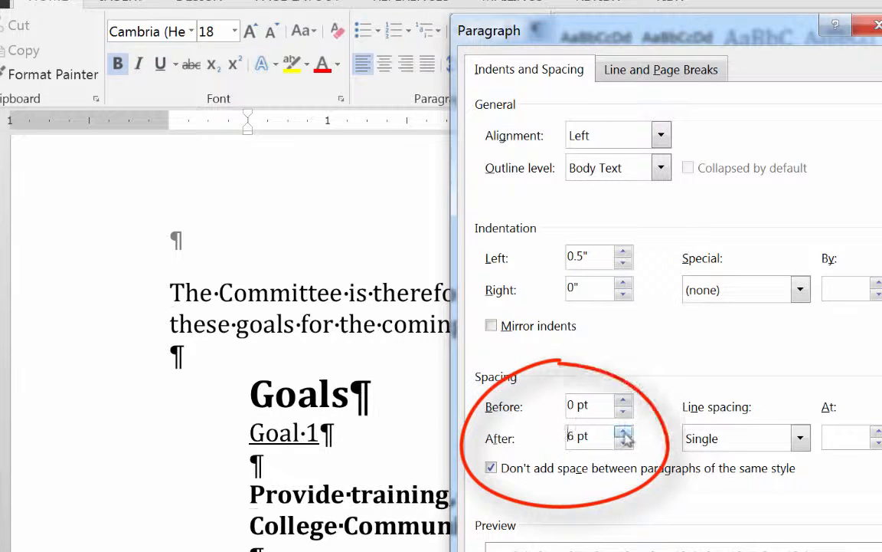
{"action": "left_click", "coordinate": [624, 432]}
{"action": "left_click", "coordinate": [491, 468]}
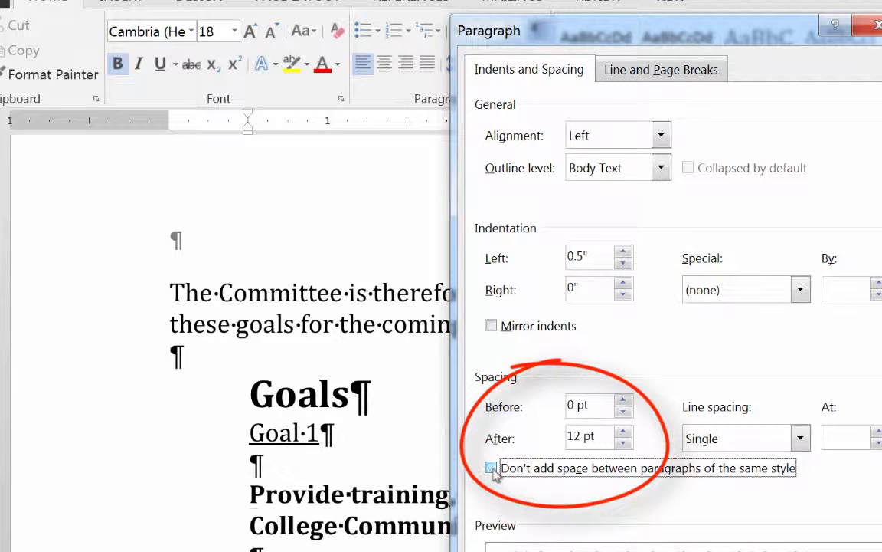
{"action": "key", "text": "Return"}
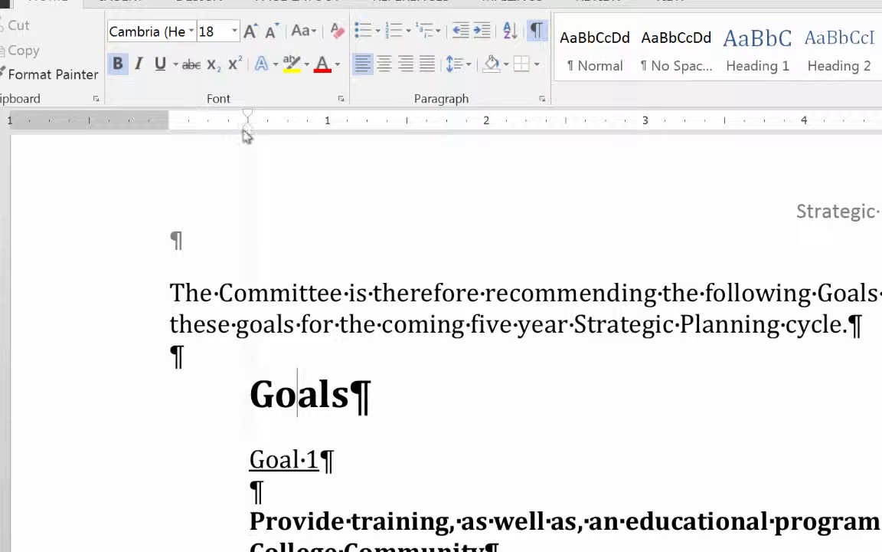
- Move the Goals heading's left indent to about 0.25 inch
{"action": "left_click_drag", "start_coordinate": [245, 134], "coordinate": [210, 140]}
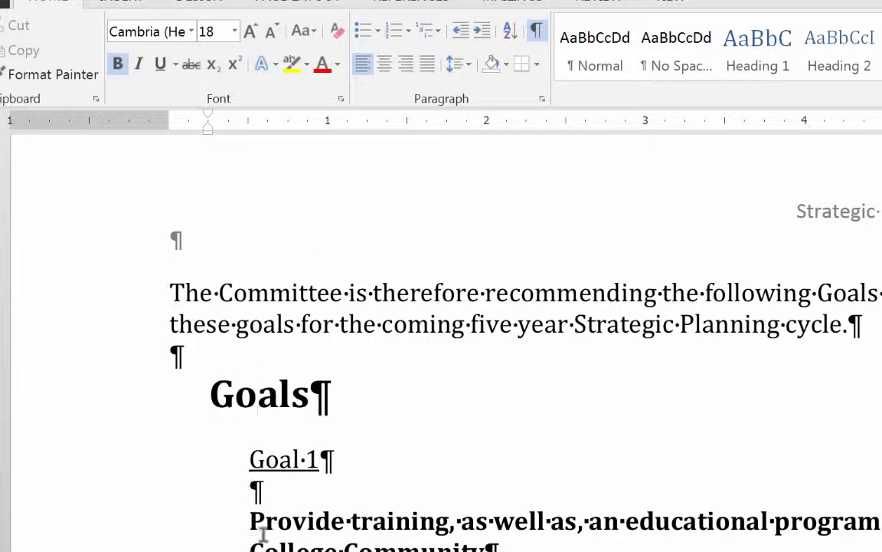
- Replace the "Goal 1" label and its empty line with automatic numbering on the training goal statement, decreasing its indent one level
{"action": "left_click", "coordinate": [237, 469]}
{"action": "left_click_drag", "start_coordinate": [230, 347], "coordinate": [222, 338]}
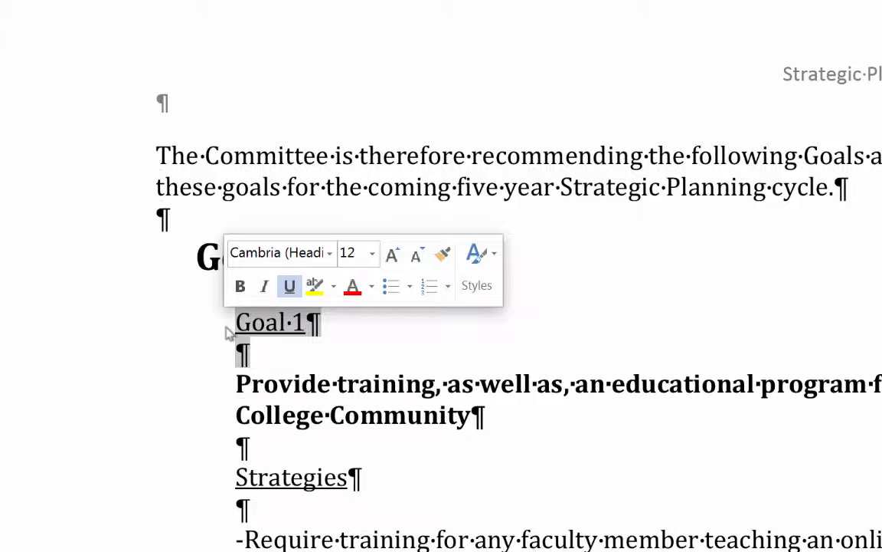
{"action": "key", "text": "Delete"}
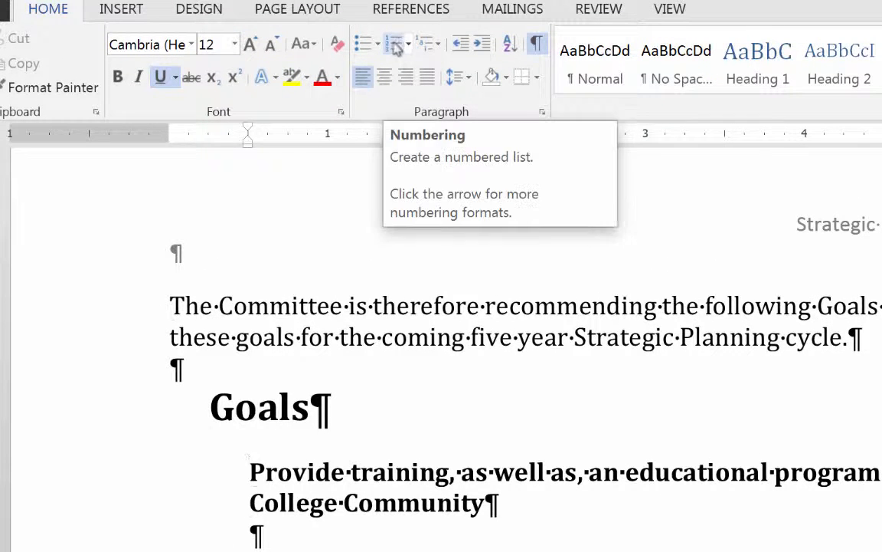
{"action": "left_click", "coordinate": [395, 45]}
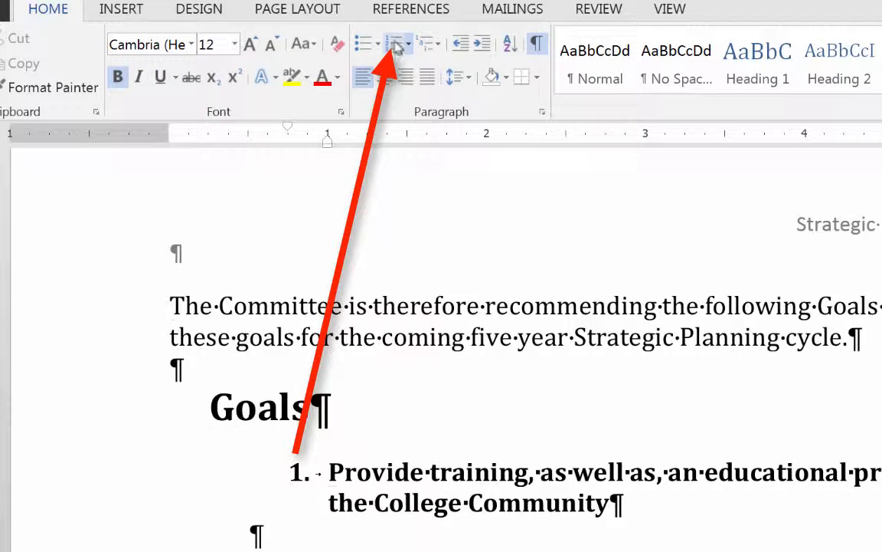
{"action": "left_click", "coordinate": [458, 46]}
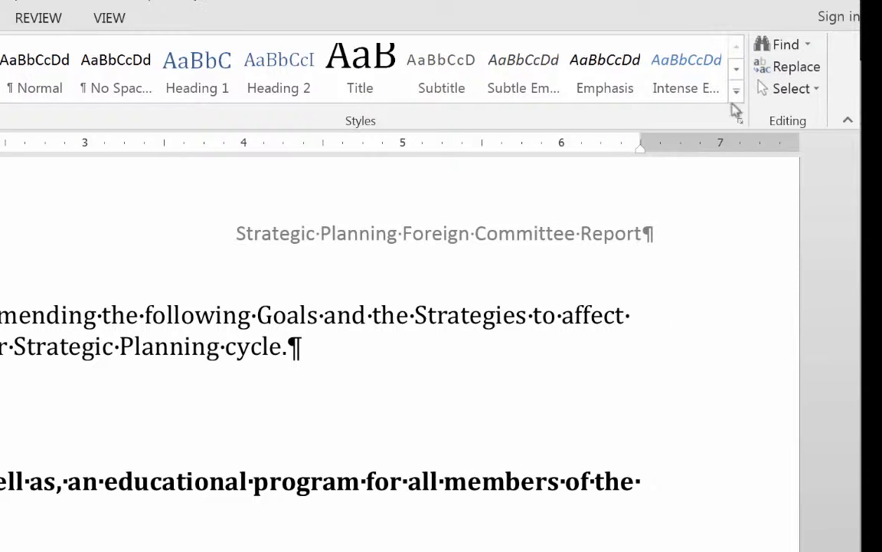
- Create a new paragraph style named "6a Numbered Goals" from the numbered goal's formatting
{"action": "left_click", "coordinate": [741, 123]}
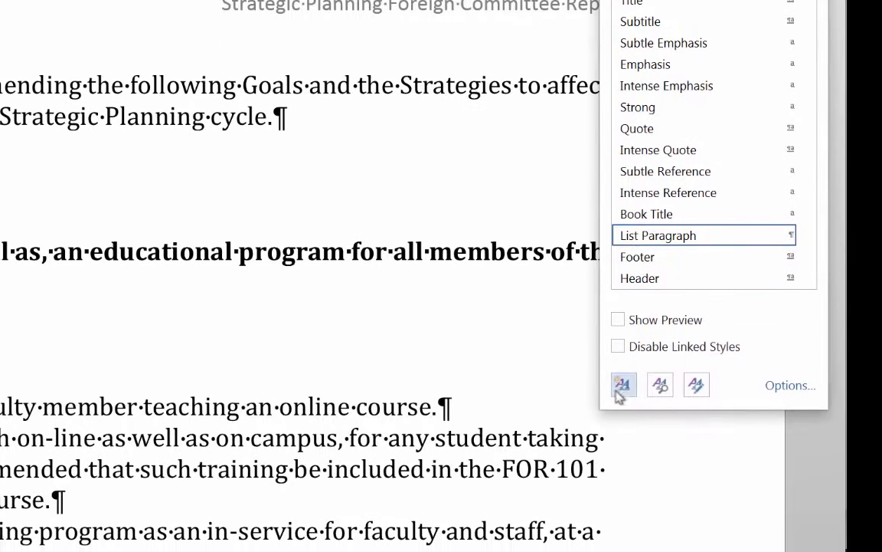
{"action": "left_click", "coordinate": [622, 378]}
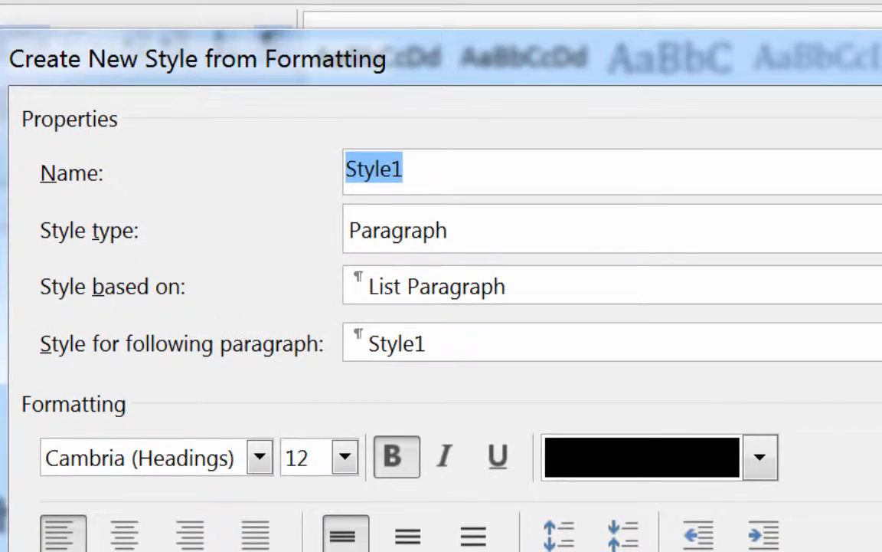
{"action": "type", "text": "6a"}
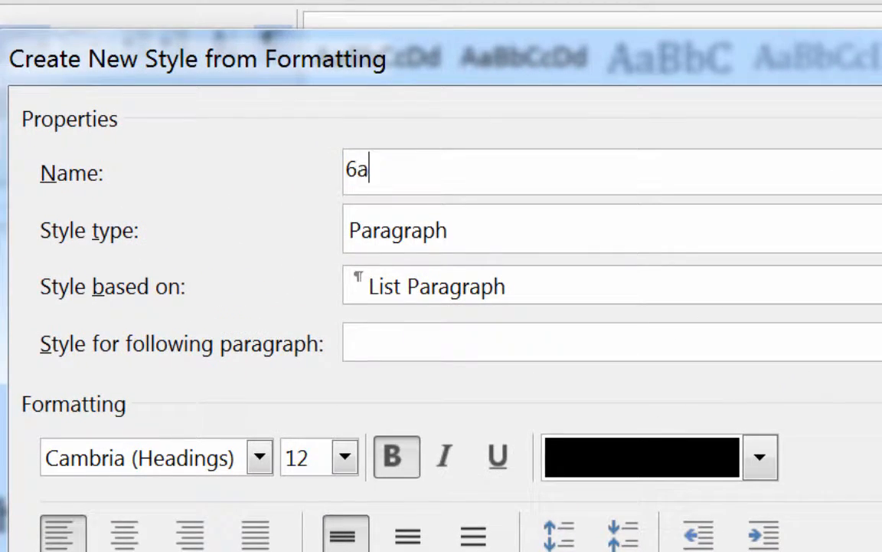
{"action": "type", "text": " Num"}
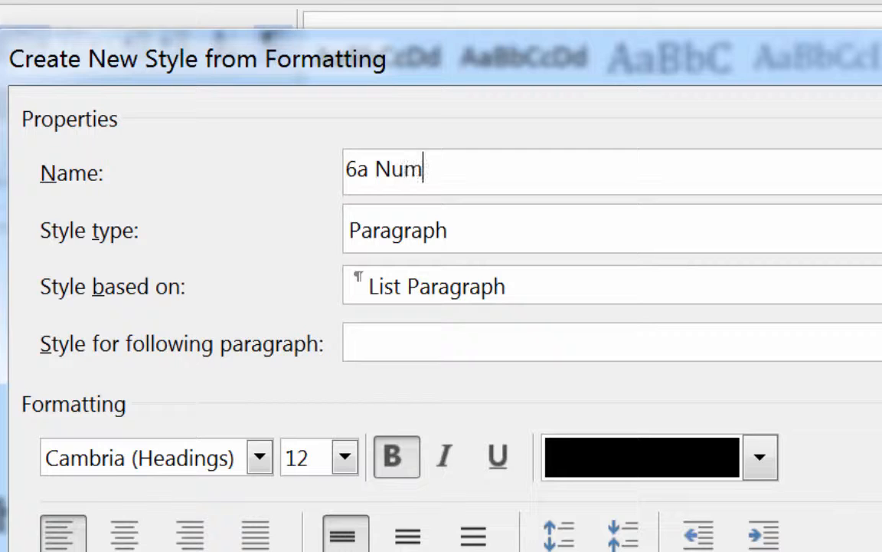
{"action": "type", "text": "bered Go"}
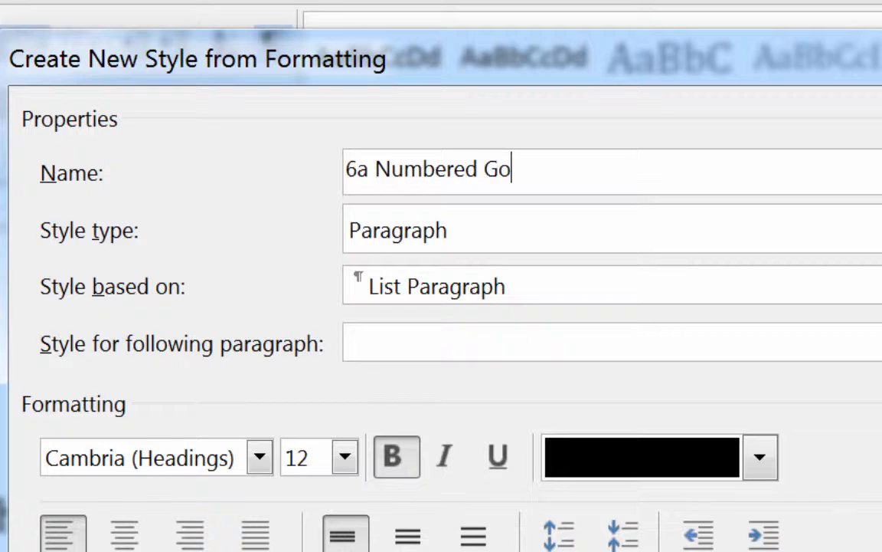
{"action": "type", "text": "als"}
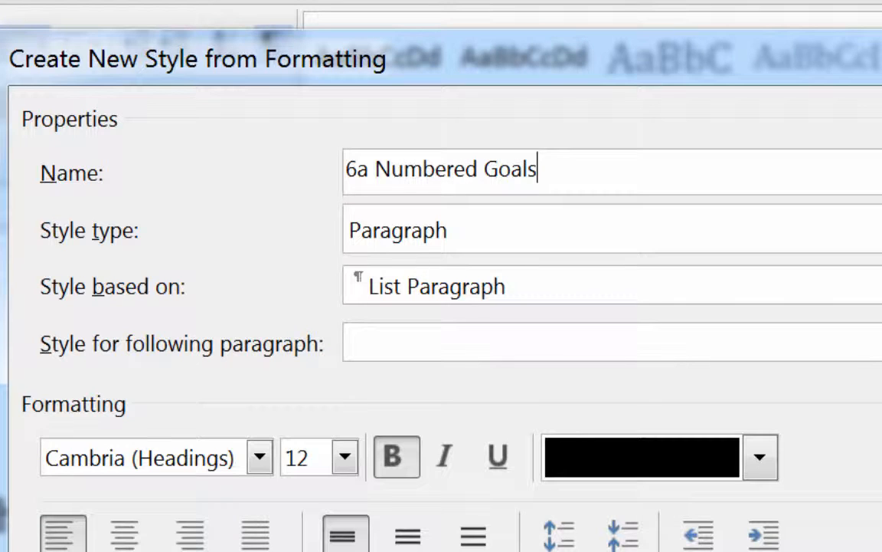
{"action": "key", "text": "Return"}
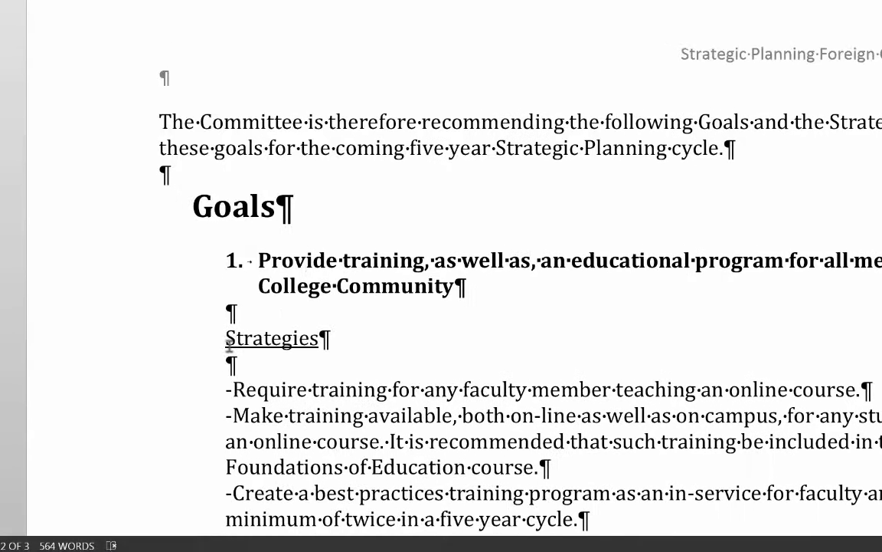
- Remove the underline from the Strategies heading and make it italic
{"action": "left_click_drag", "start_coordinate": [199, 498], "coordinate": [282, 498]}
{"action": "left_click_drag", "start_coordinate": [281, 288], "coordinate": [289, 286]}
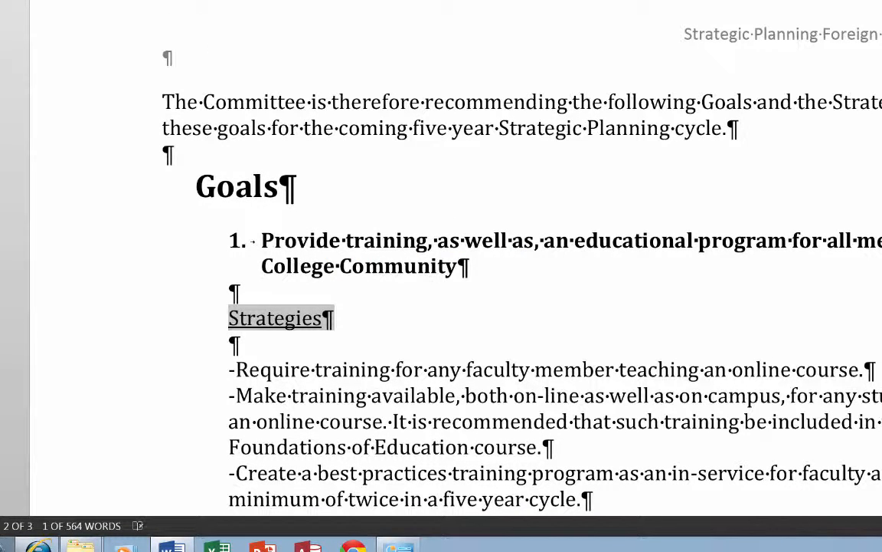
{"action": "key", "text": "ctrl+u"}
{"action": "key", "text": "ctrl+i"}
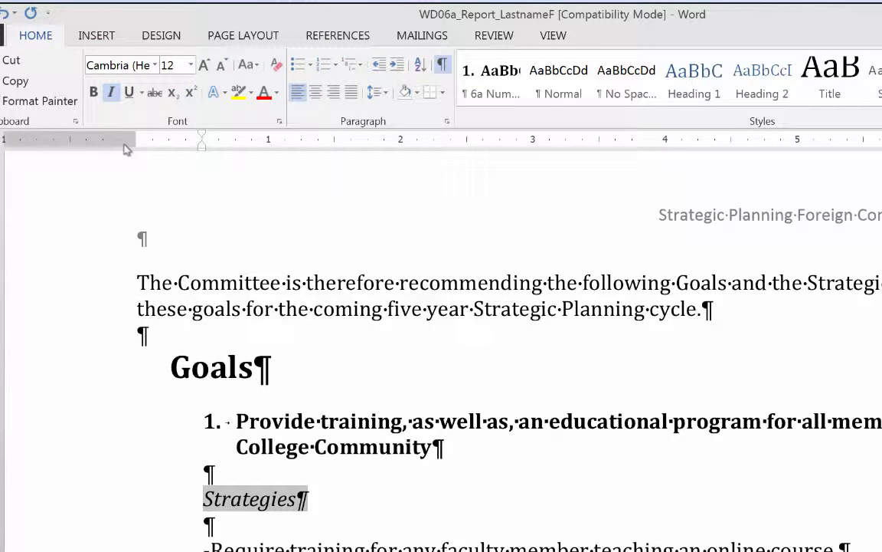
- Set the Strategies heading's spacing after to 6 pt and delete the empty paragraph below it
{"action": "left_click", "coordinate": [448, 121]}
{"action": "left_click", "coordinate": [514, 372]}
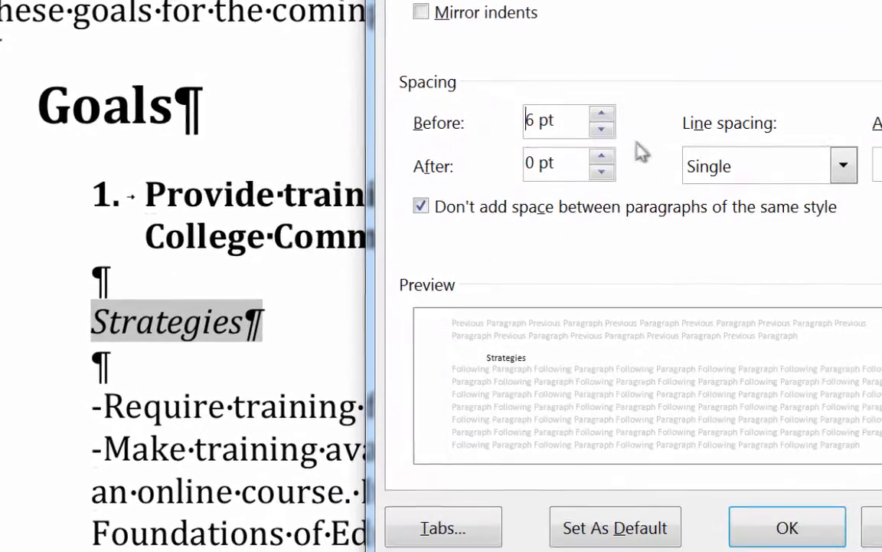
{"action": "left_click", "coordinate": [514, 382]}
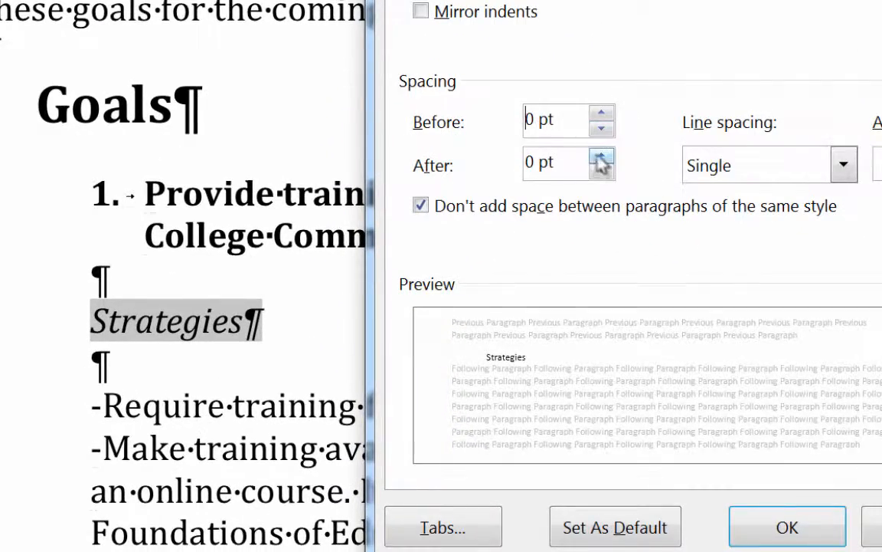
{"action": "left_click", "coordinate": [601, 156]}
{"action": "key", "text": "Return"}
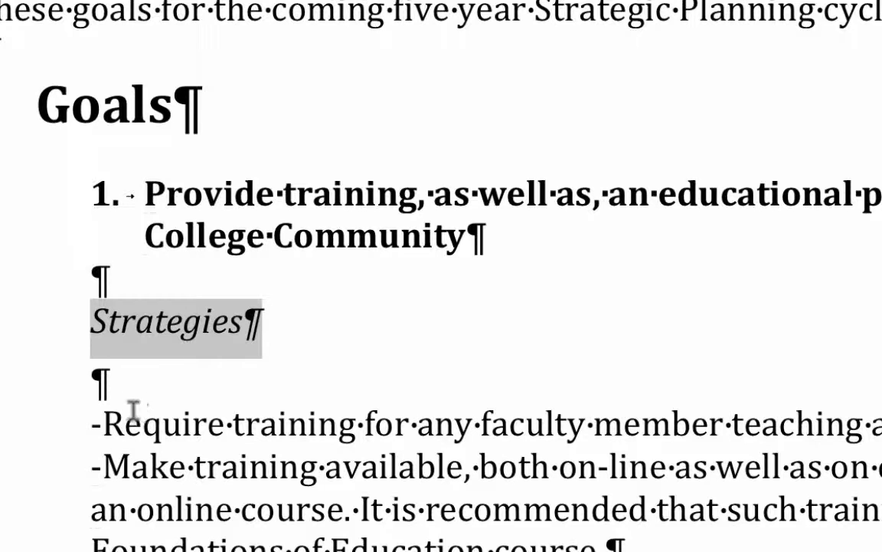
{"action": "double_click", "coordinate": [90, 383]}
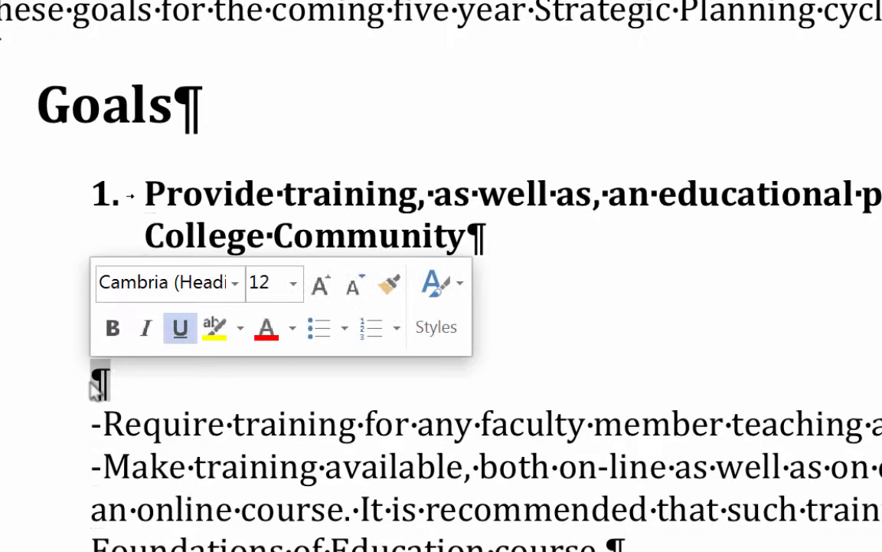
{"action": "key", "text": "Delete"}
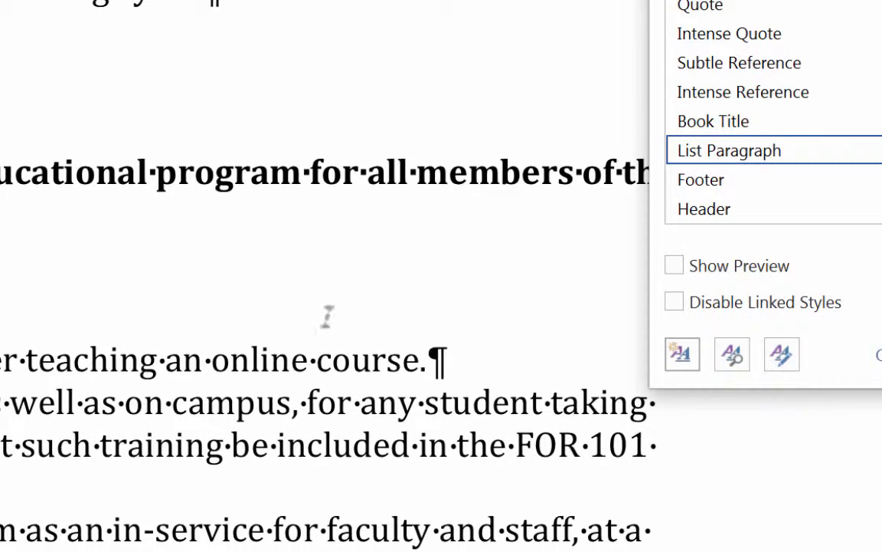
- Create a new paragraph style named "6a Strategies" from the Strategies heading's formatting
{"action": "left_click", "coordinate": [682, 354]}
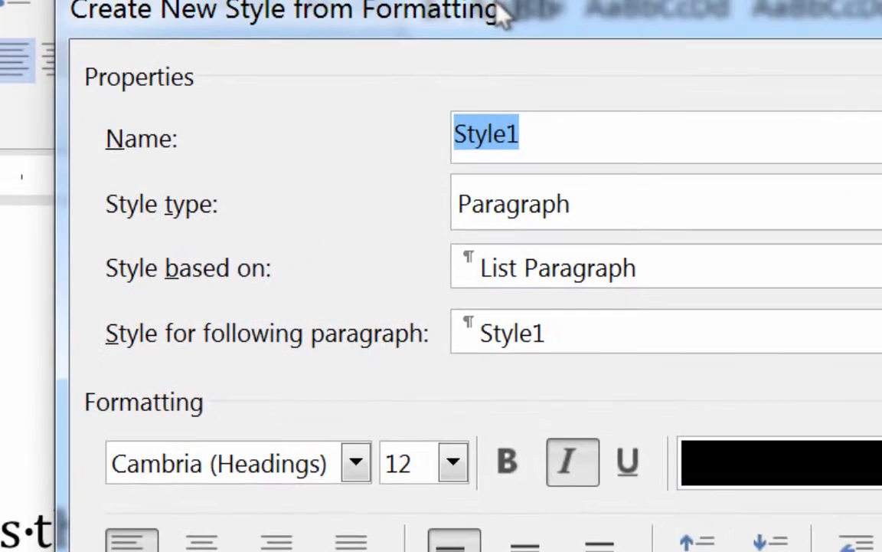
{"action": "type", "text": "6"}
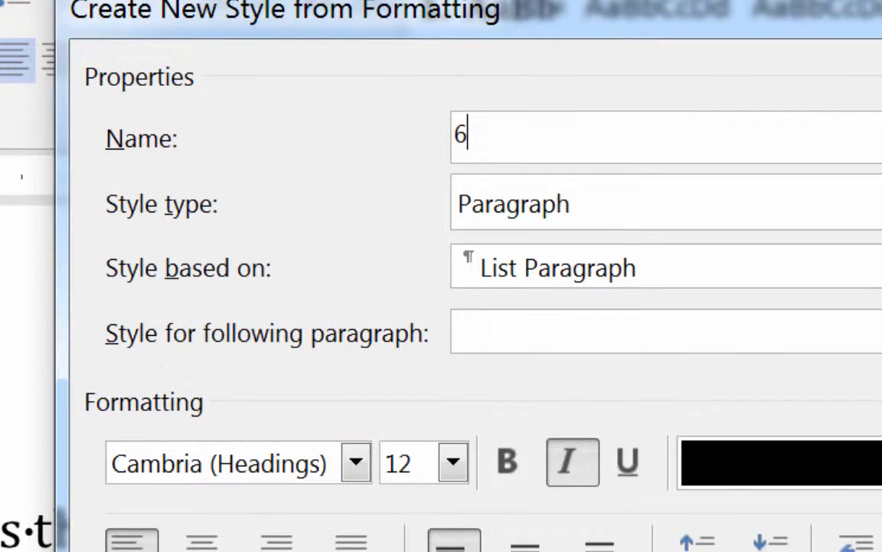
{"action": "type", "text": "a Strategies"}
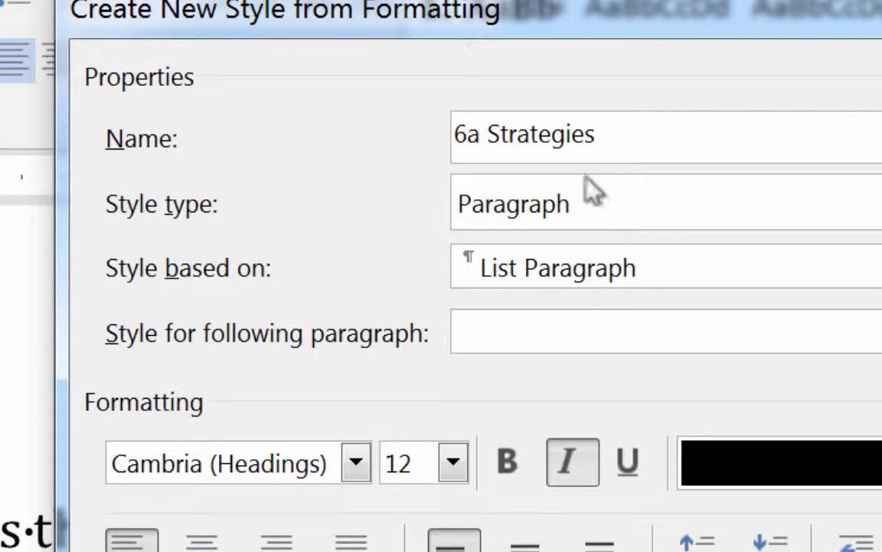
{"action": "key", "text": "Return"}
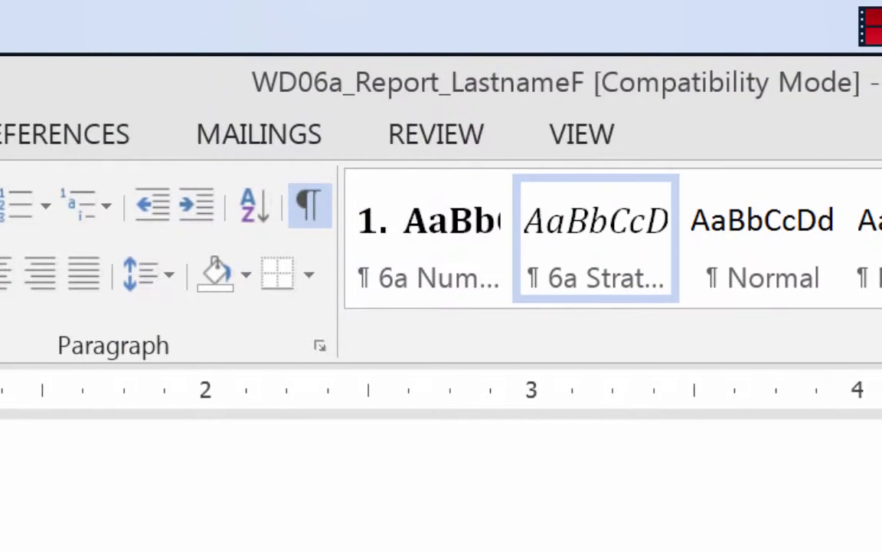
- Turn the three strategy paragraphs under the first goal into a bulleted list
{"action": "mouse_move", "coordinate": [514, 469]}
{"action": "left_mouse_down"}
{"action": "mouse_move", "coordinate": [560, 345]}
{"action": "mouse_move", "coordinate": [522, 375]}
{"action": "mouse_move", "coordinate": [571, 391]}
{"action": "left_mouse_up"}
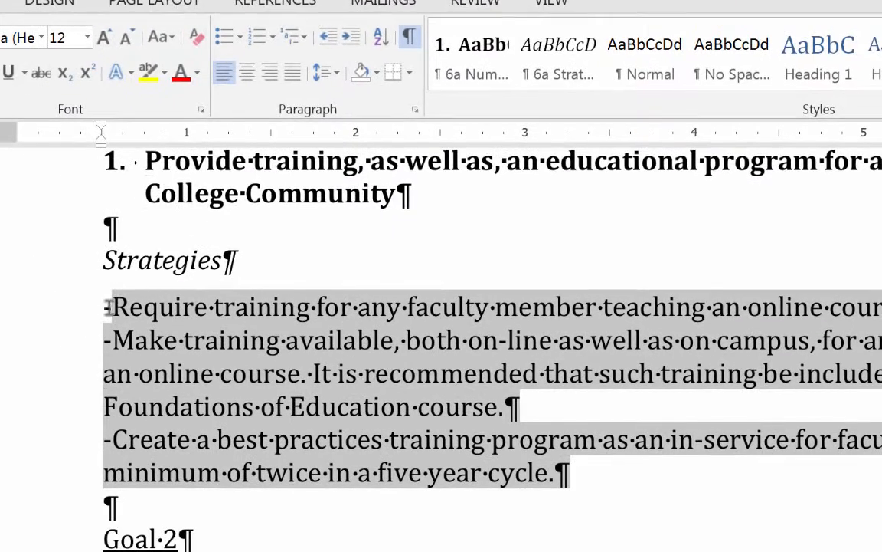
{"action": "left_click", "coordinate": [224, 36]}
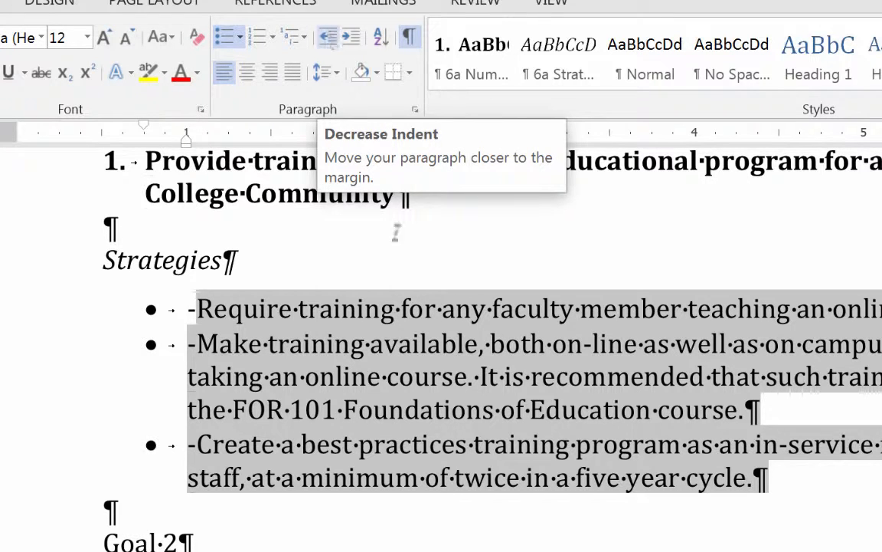
{"action": "scroll", "coordinate": [388, 391], "scroll_direction": "up", "scroll_amount": 2}
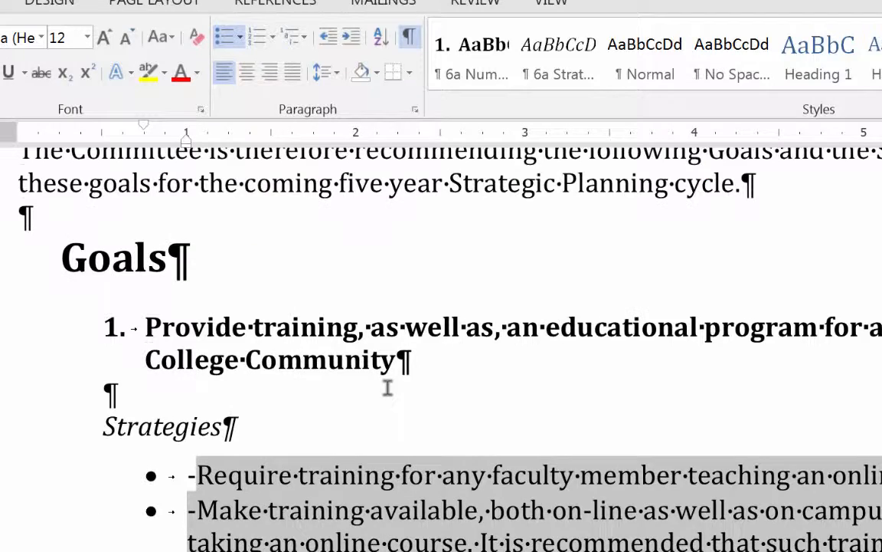
- Delete the leading hyphen from each of the first goal's three bulleted strategies
{"action": "left_click", "coordinate": [201, 481]}
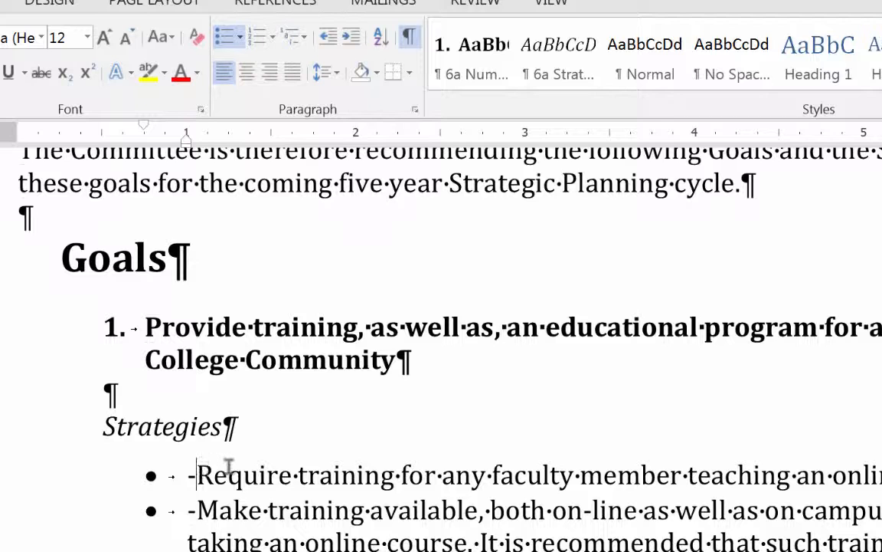
{"action": "key", "text": "BackSpace"}
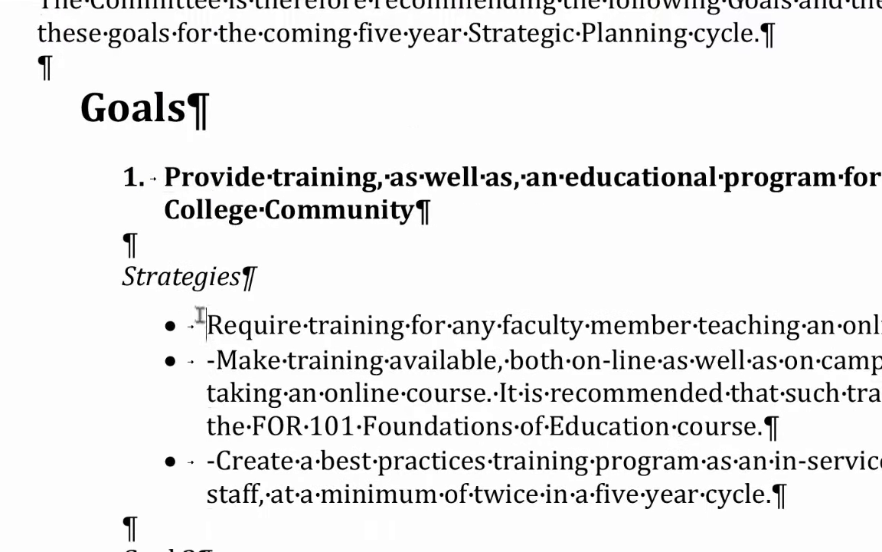
{"action": "left_click", "coordinate": [221, 317]}
{"action": "key", "text": "BackSpace"}
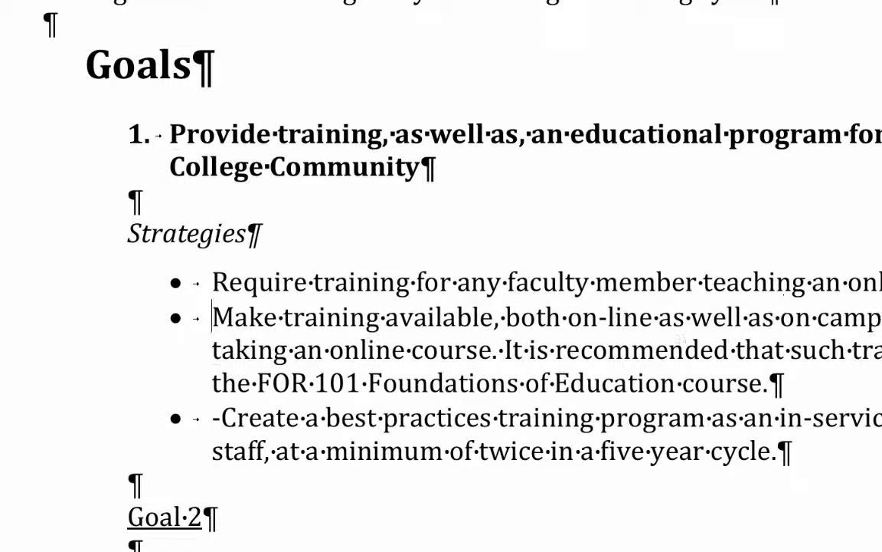
{"action": "left_click", "coordinate": [221, 415]}
{"action": "key", "text": "BackSpace"}
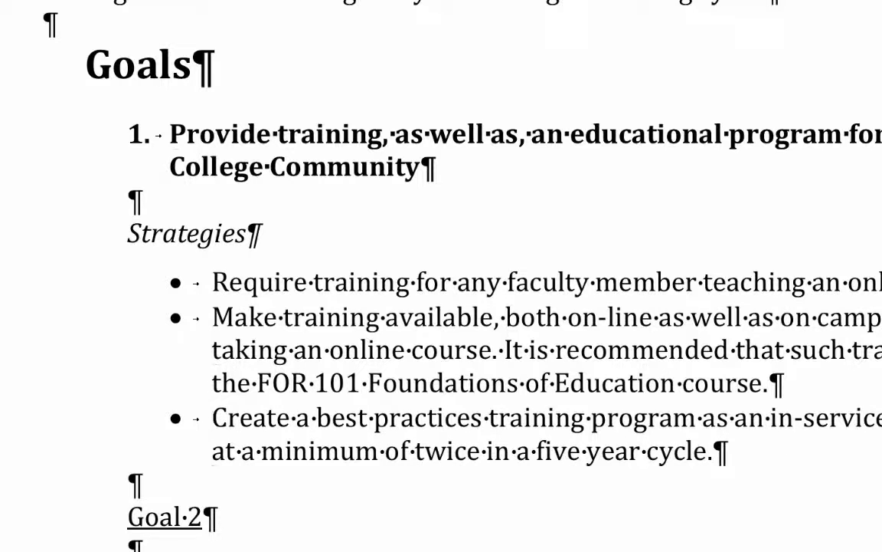
- Set the three bulleted strategies' spacing before to 6 pt and allow space between paragraphs of the same style
{"action": "left_click_drag", "start_coordinate": [258, 282], "coordinate": [469, 450]}
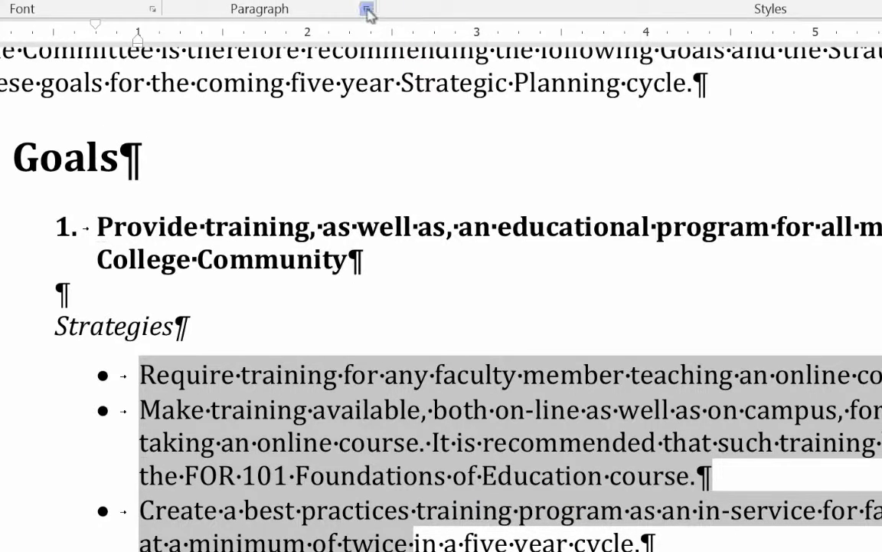
{"action": "left_click", "coordinate": [367, 10]}
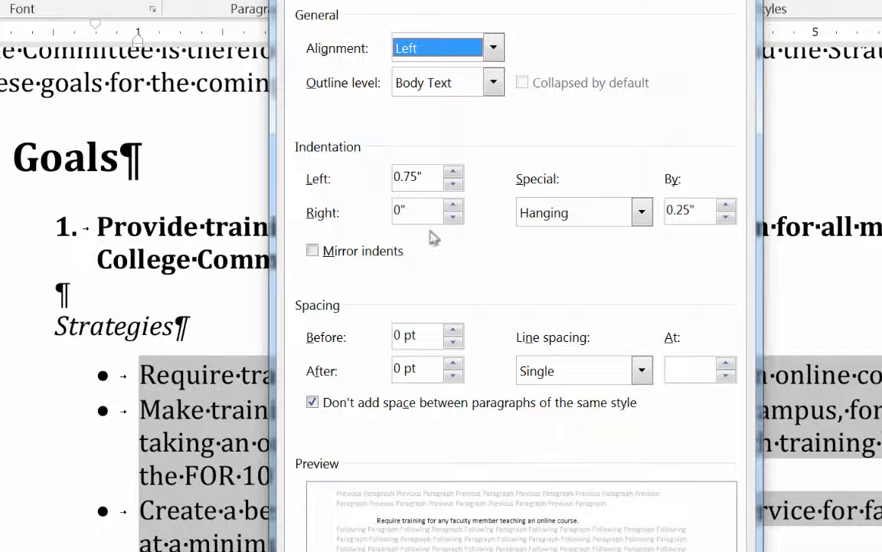
{"action": "left_click", "coordinate": [454, 331]}
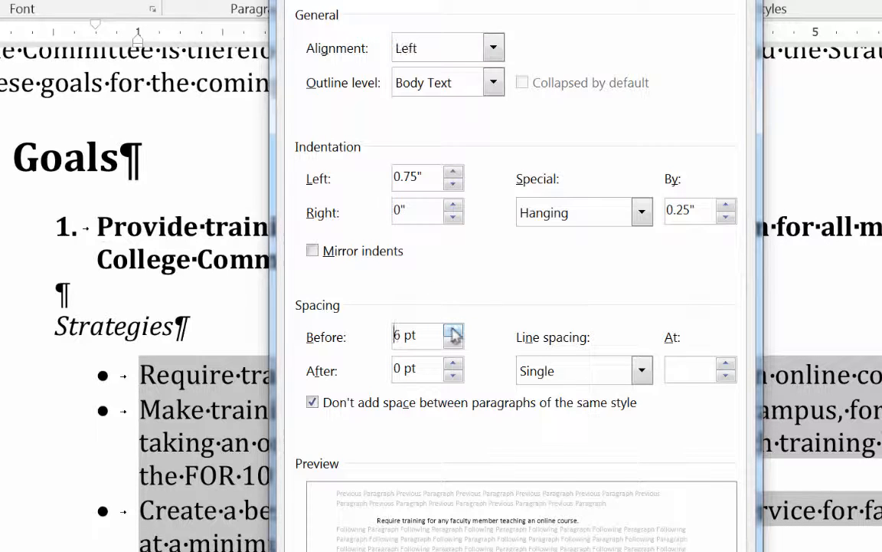
{"action": "left_click", "coordinate": [313, 403]}
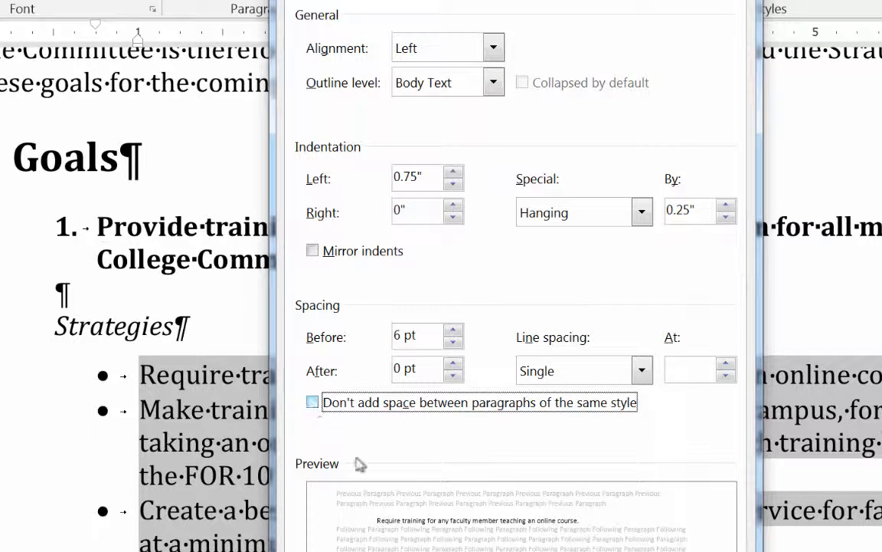
{"action": "key", "text": "Return"}
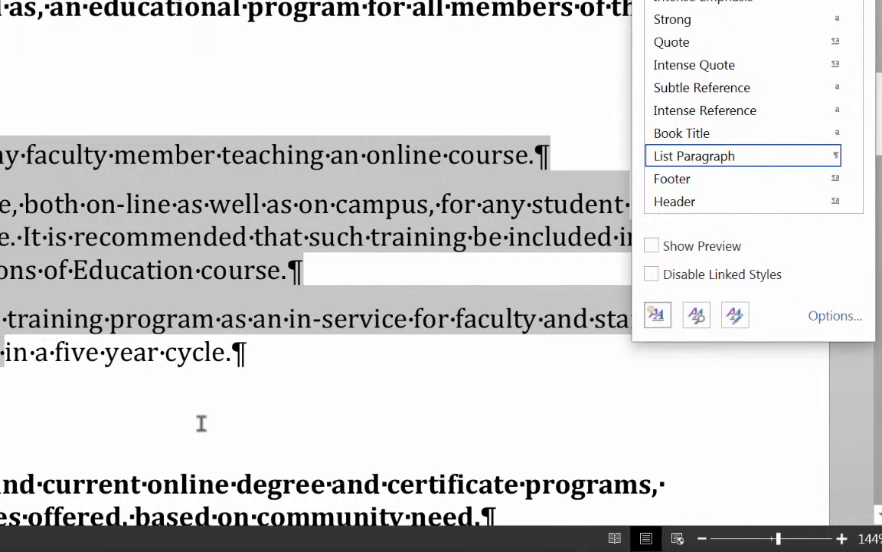
- Create a new paragraph style named "6a Bullet list" from the bulleted strategies' formatting
{"action": "left_click", "coordinate": [657, 315]}
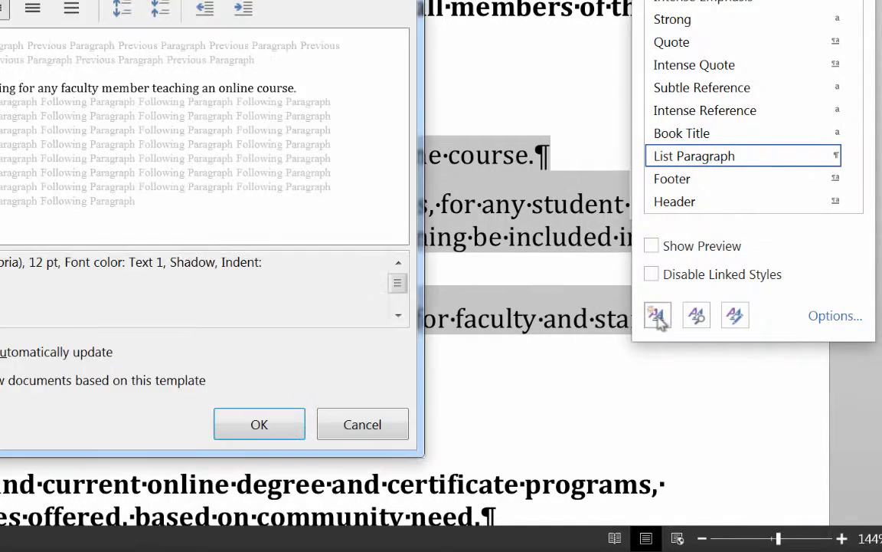
{"action": "type", "text": "6"}
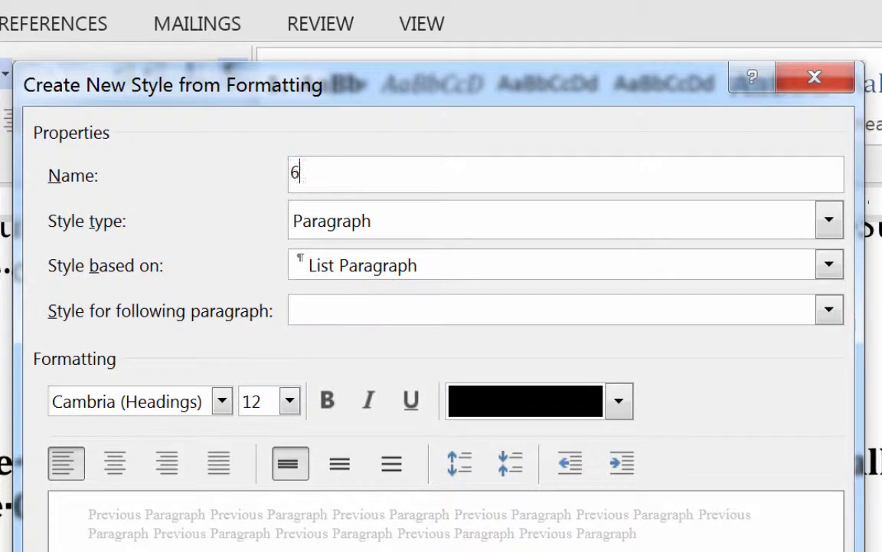
{"action": "type", "text": "a Bullet list"}
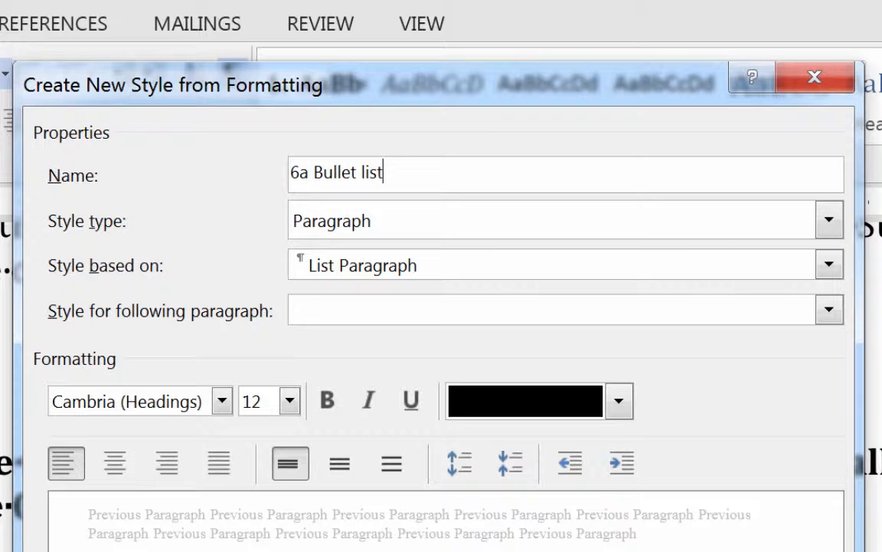
{"action": "key", "text": "Return"}
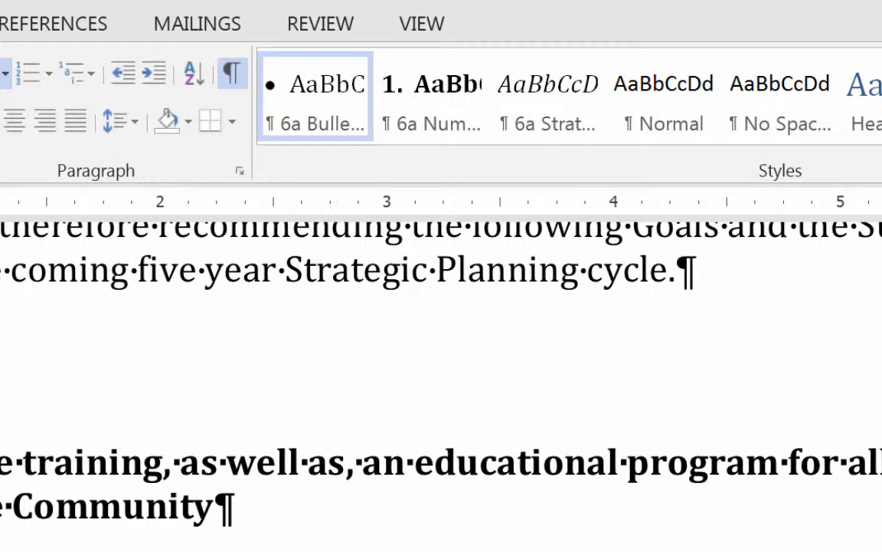
- Delete the "Goal 2" label and the empty line below it, and apply the 6a Numbered Goals style to the second goal statement
{"action": "scroll", "coordinate": [441, 383], "scroll_direction": "down", "scroll_amount": 3}
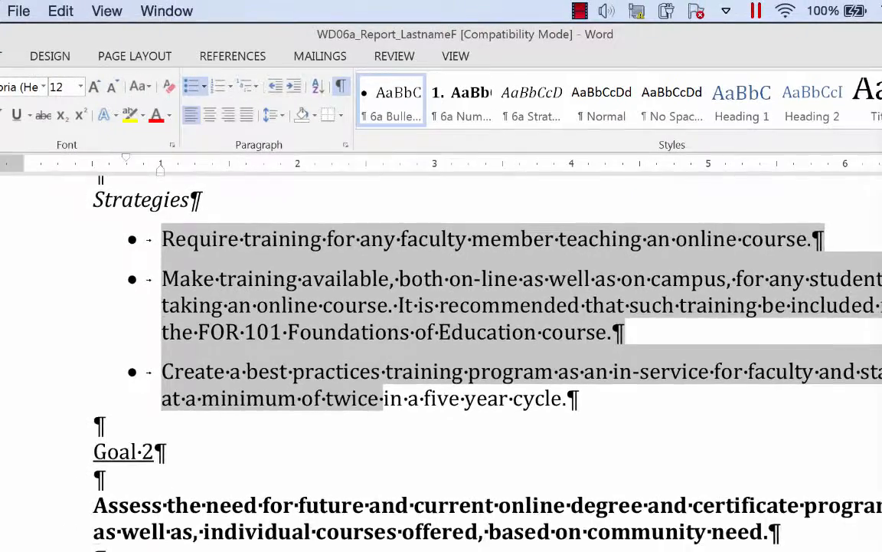
{"action": "scroll", "coordinate": [441, 383], "scroll_direction": "up", "scroll_amount": 3}
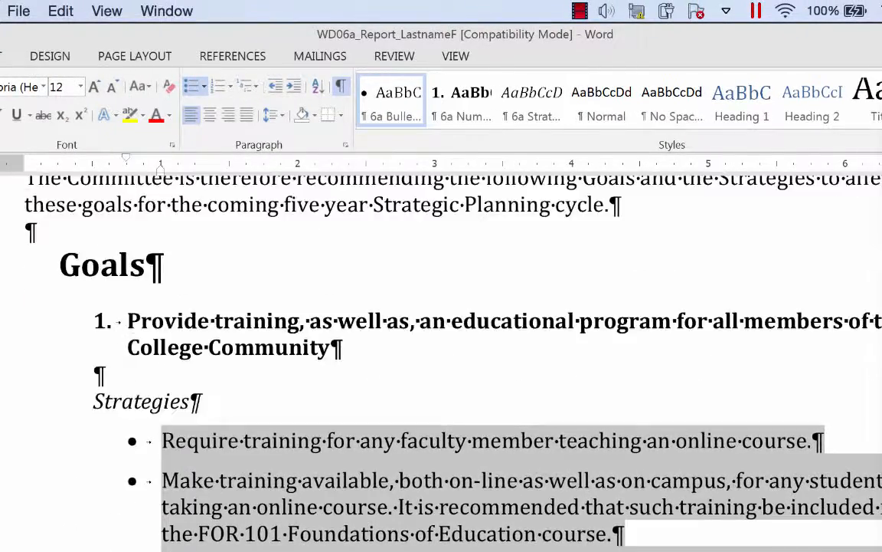
{"action": "scroll", "coordinate": [441, 345], "scroll_direction": "up", "scroll_amount": 1}
{"action": "scroll", "coordinate": [441, 345], "scroll_direction": "down", "scroll_amount": 4}
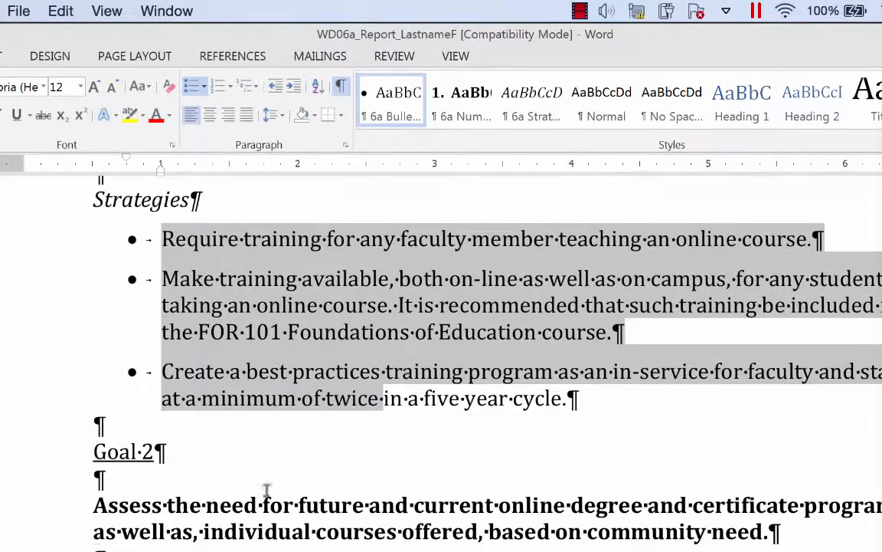
{"action": "left_click", "coordinate": [84, 454]}
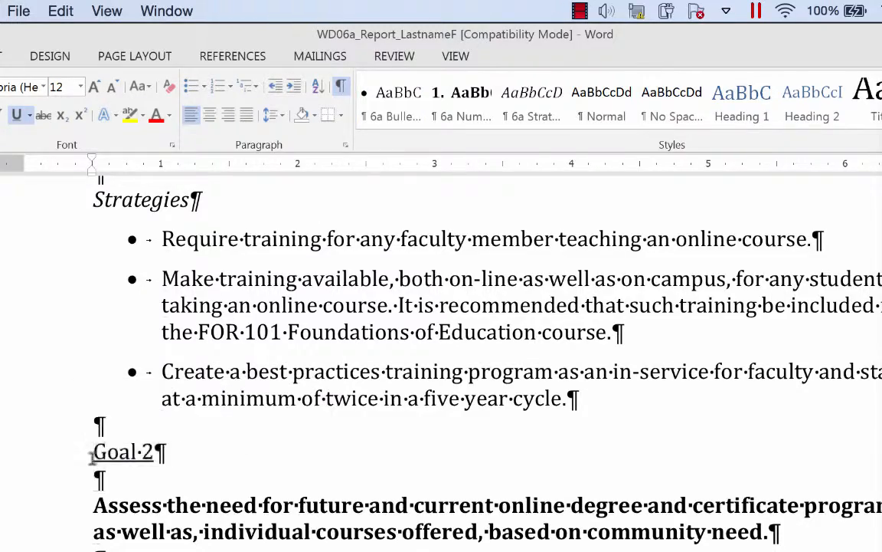
{"action": "key", "text": "Delete"}
{"action": "key", "text": "Delete"}
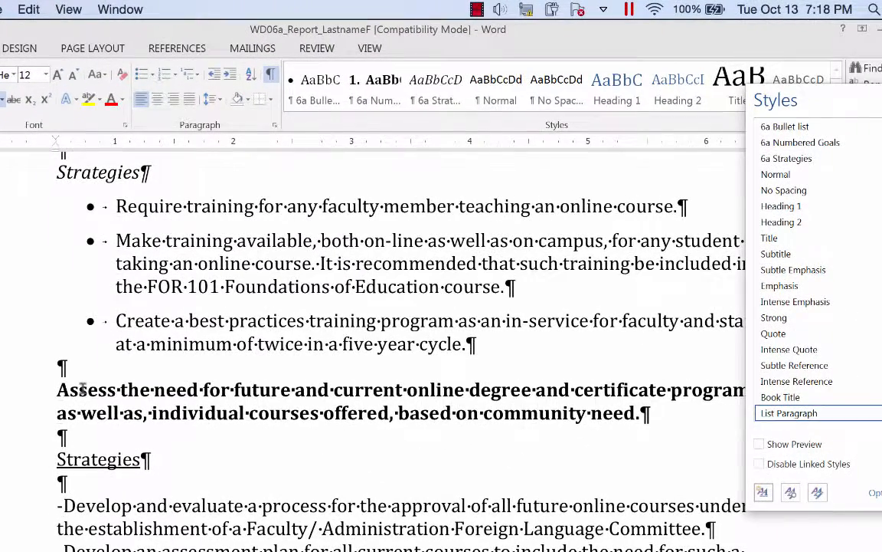
{"action": "left_click", "coordinate": [818, 142]}
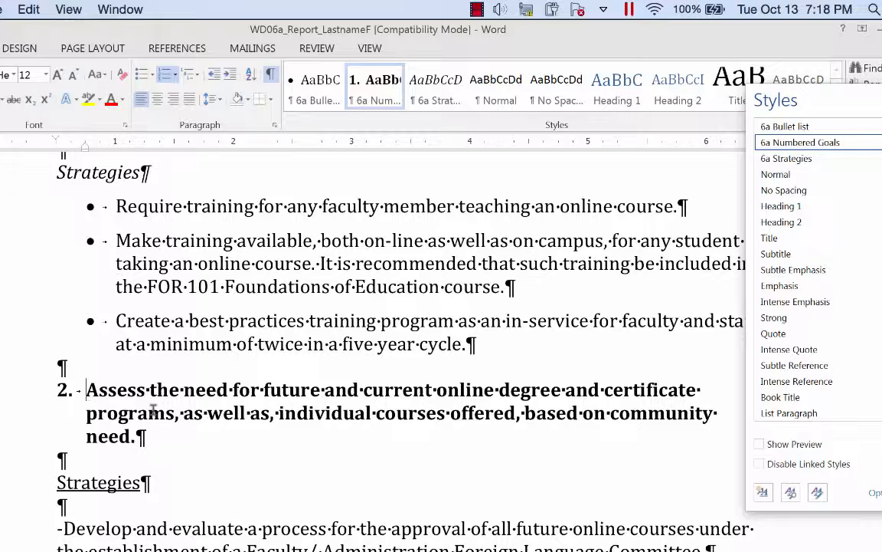
- Apply the 6a Strategies style to the second goal's Strategies heading and delete the empty paragraph below it
{"action": "scroll", "coordinate": [153, 408], "scroll_direction": "up", "scroll_amount": 3}
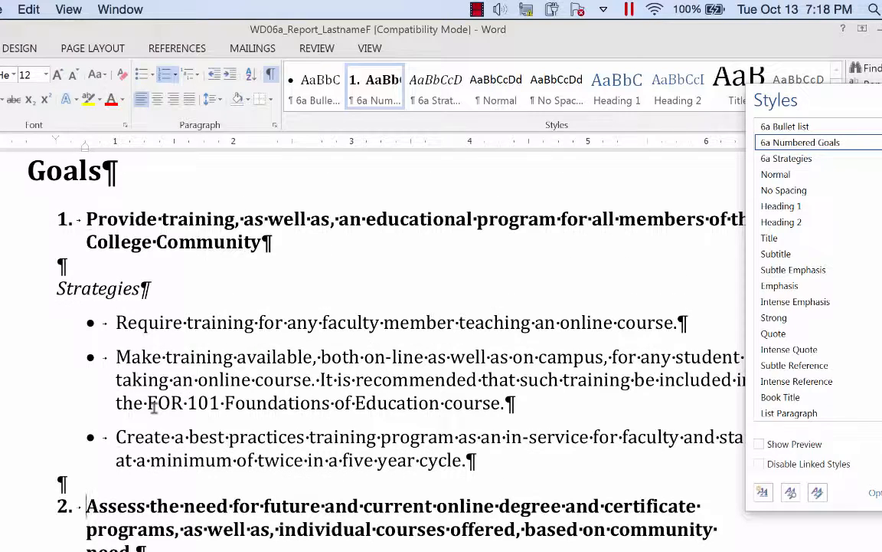
{"action": "scroll", "coordinate": [153, 408], "scroll_direction": "down", "scroll_amount": 5}
{"action": "left_click", "coordinate": [103, 429]}
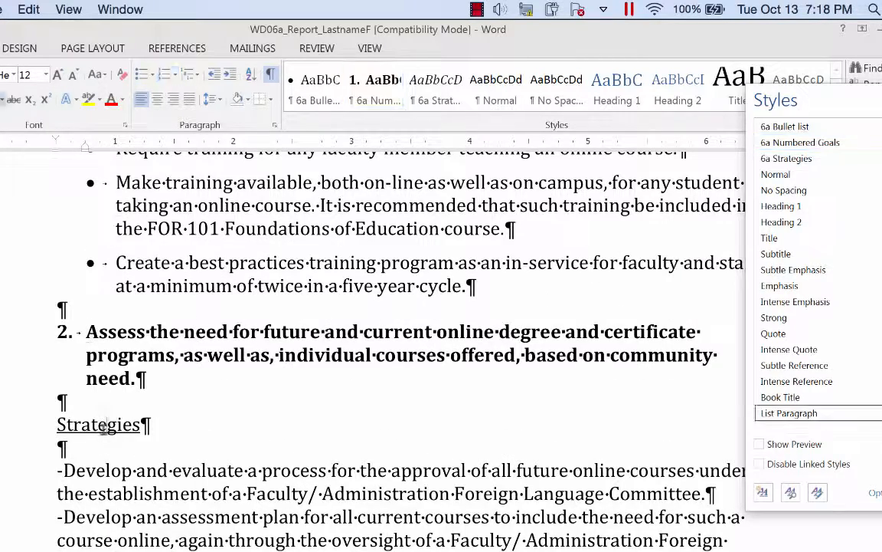
{"action": "left_click", "coordinate": [787, 158]}
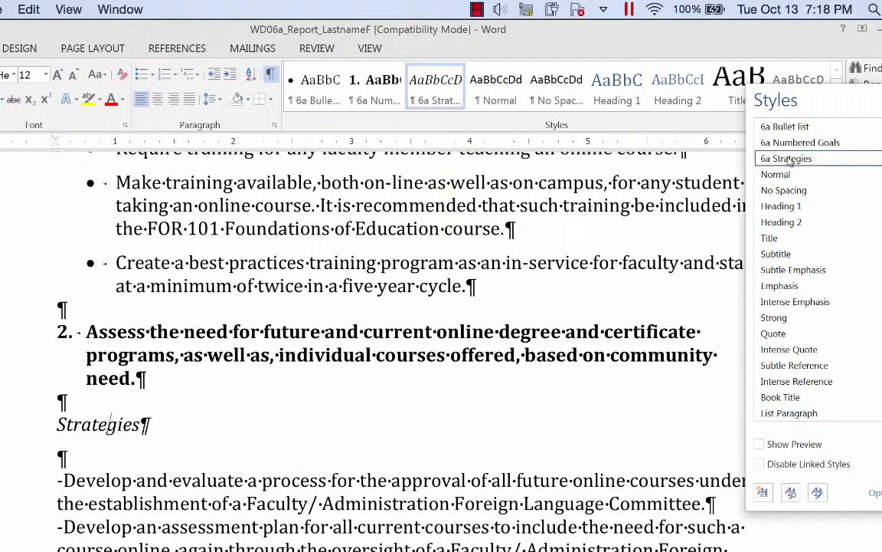
{"action": "left_click", "coordinate": [31, 459]}
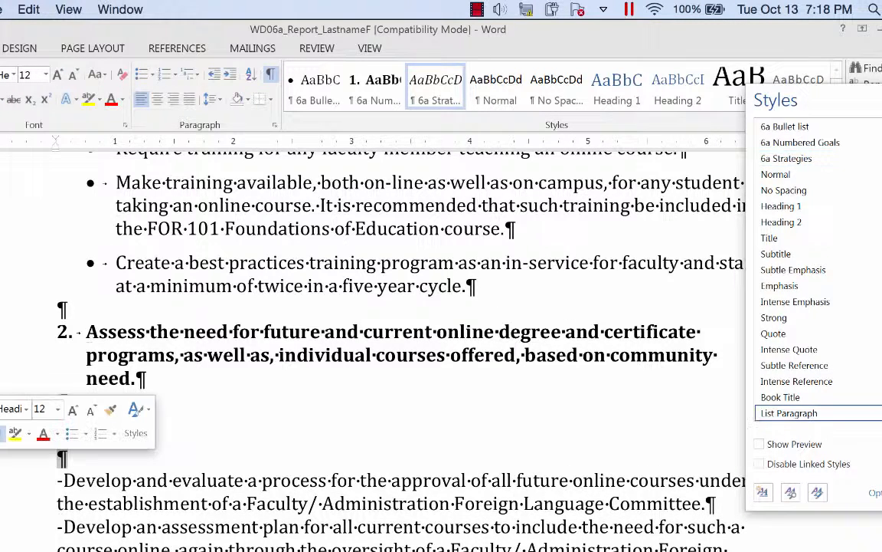
{"action": "key", "text": "Delete"}
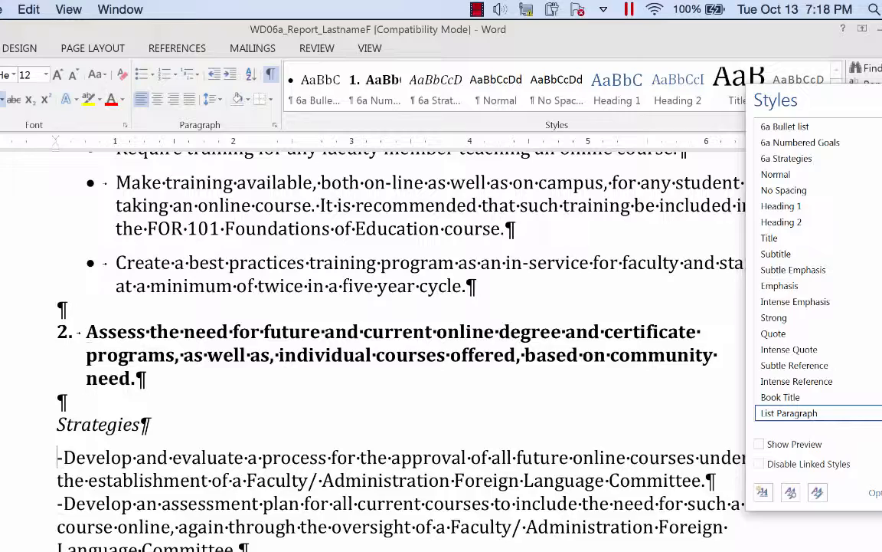
- Apply the 6a Bullet list style to the three strategy paragraphs under the second goal
{"action": "scroll", "coordinate": [82, 458], "scroll_direction": "down", "scroll_amount": 5}
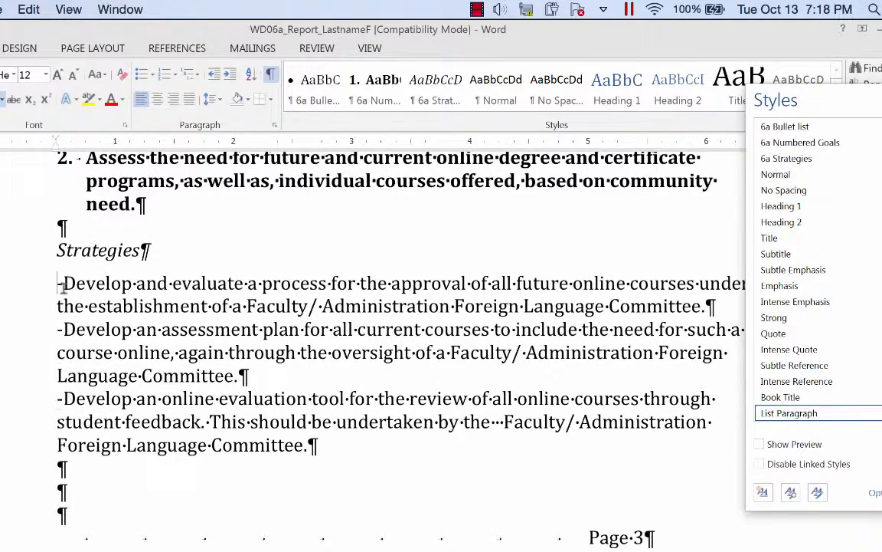
{"action": "left_click_drag", "start_coordinate": [60, 284], "coordinate": [422, 438]}
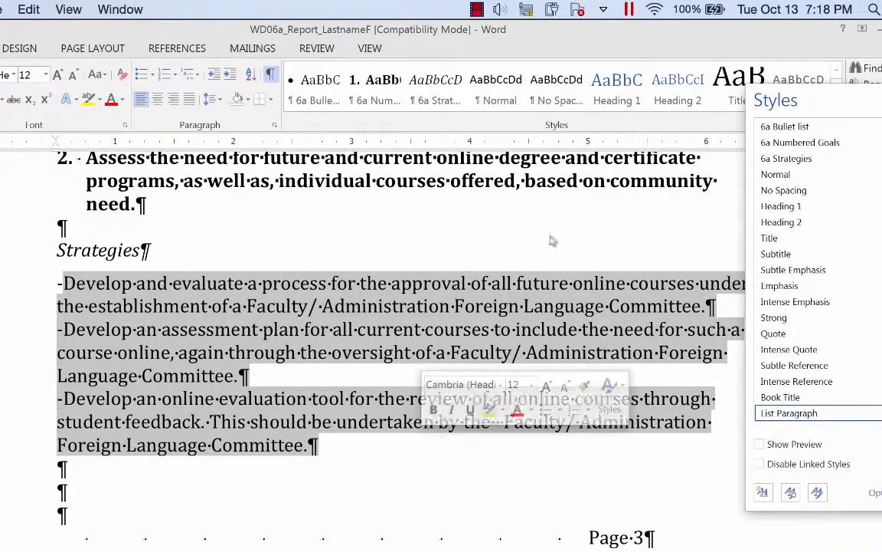
{"action": "left_click", "coordinate": [788, 127]}
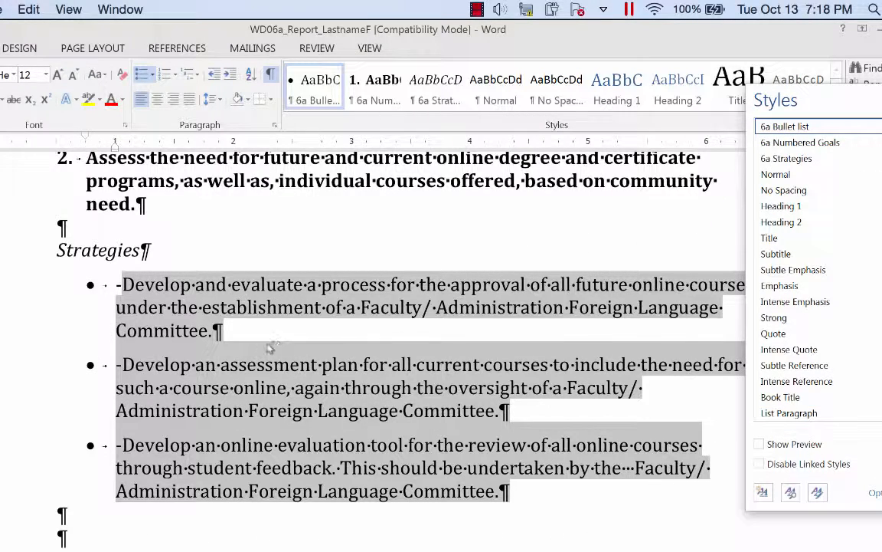
{"action": "scroll", "coordinate": [269, 347], "scroll_direction": "up", "scroll_amount": 3}
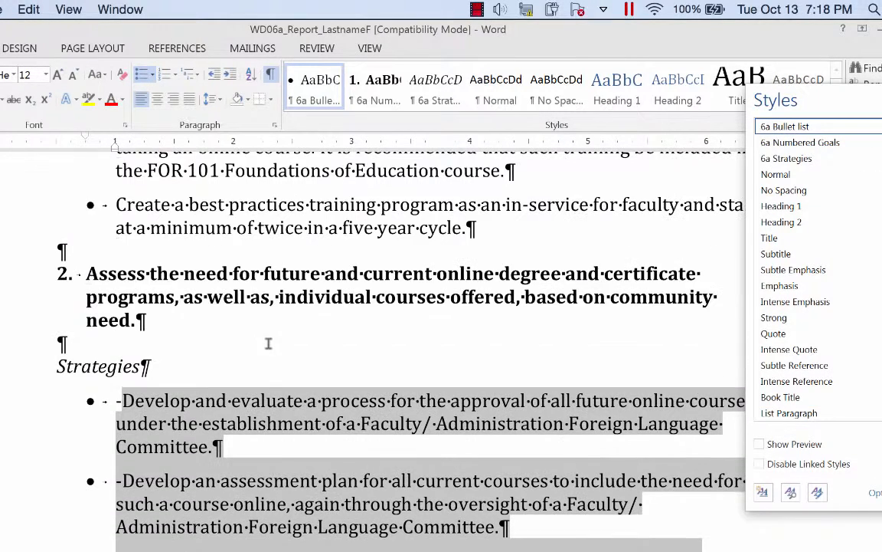
- Delete the leading hyphens from the three bulleted strategies under the second goal
{"action": "left_click", "coordinate": [121, 400]}
{"action": "key", "text": "BackSpace"}
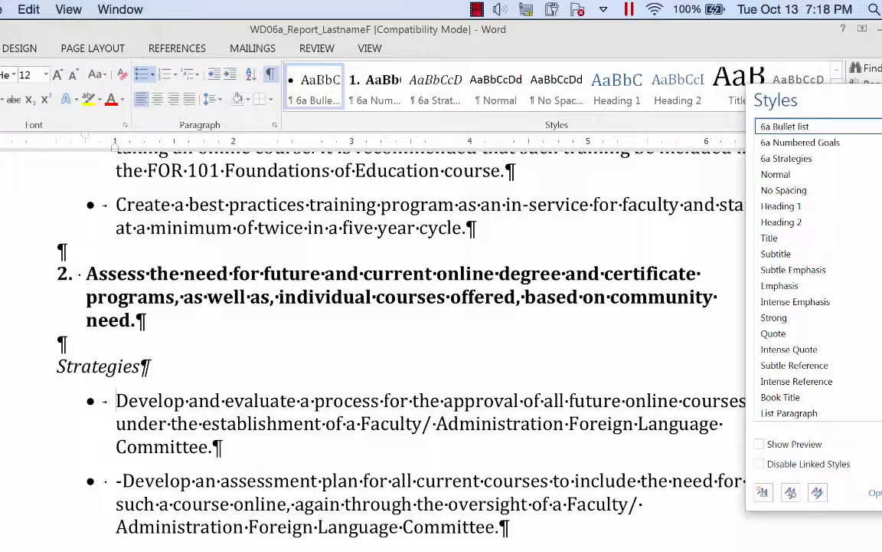
{"action": "left_click", "coordinate": [121, 480]}
{"action": "key", "text": "BackSpace"}
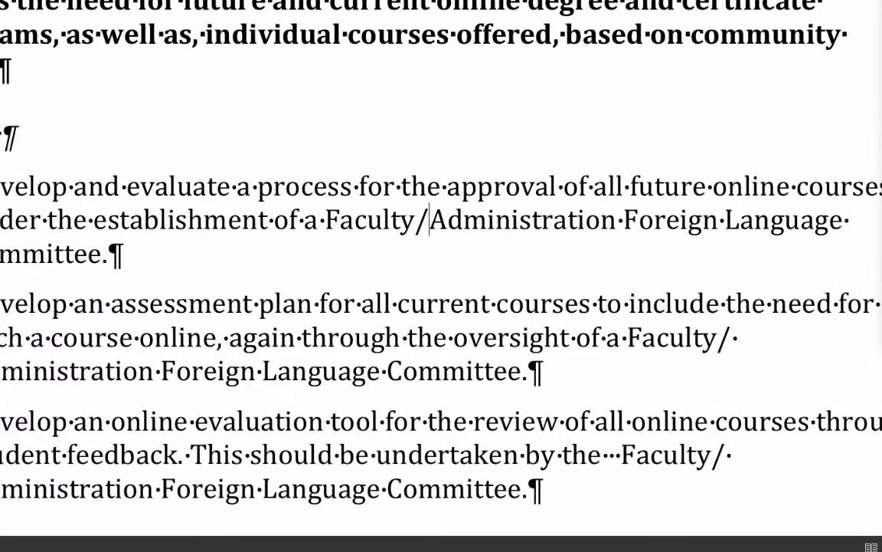
- Remove the spaces after "Faculty/" in the second goal's strategies and the extra spaces before "Faculty" in the last one
{"action": "left_click", "coordinate": [743, 338]}
{"action": "key", "text": "BackSpace"}
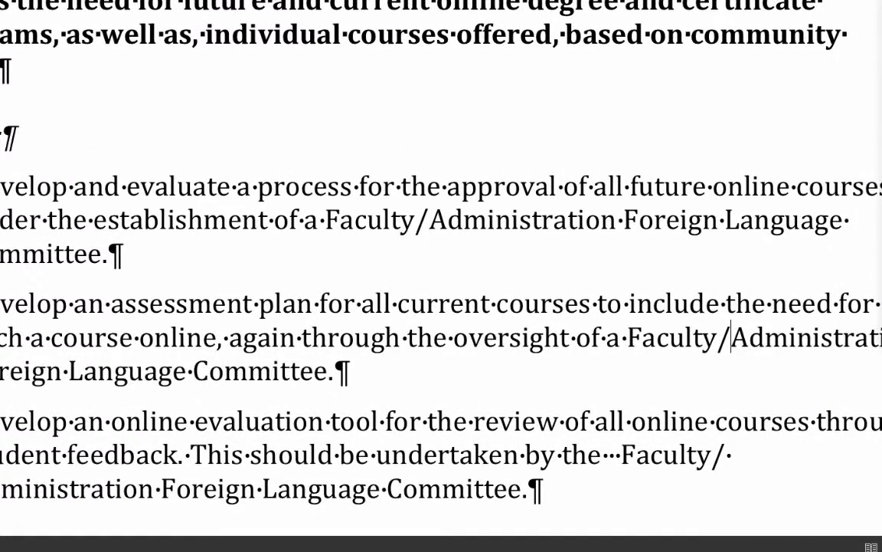
{"action": "left_click", "coordinate": [729, 452]}
{"action": "key", "text": "BackSpace"}
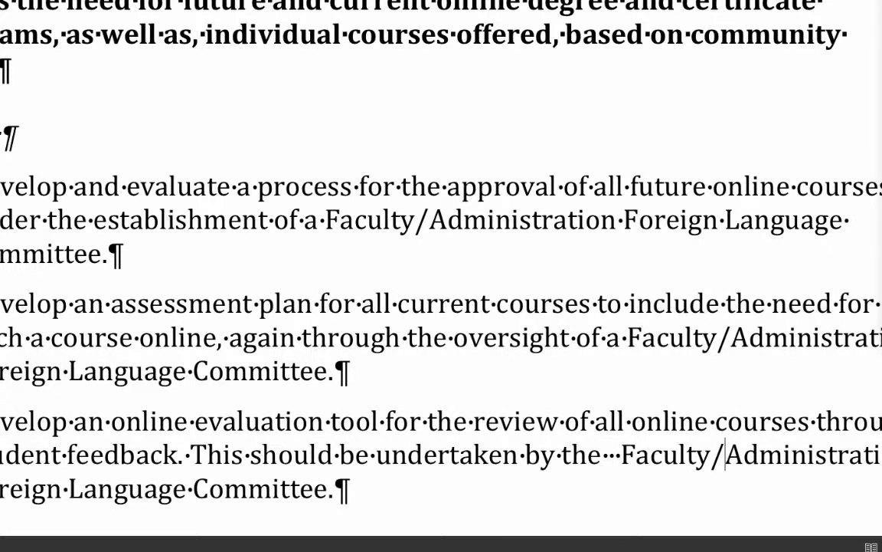
{"action": "left_click", "coordinate": [620, 454]}
{"action": "key", "text": "BackSpace"}
{"action": "key", "text": "BackSpace"}
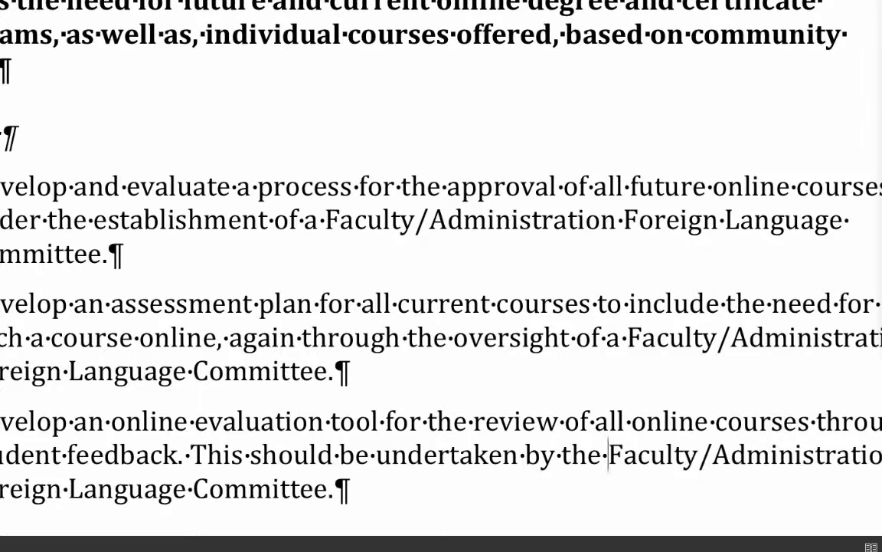
- Delete the extra blank lines, "Page 3" line and "Goal 3" label, and apply the 6a Numbered Goals style to the third goal statement
{"action": "scroll", "coordinate": [73, 76], "scroll_direction": "down", "scroll_amount": 3}
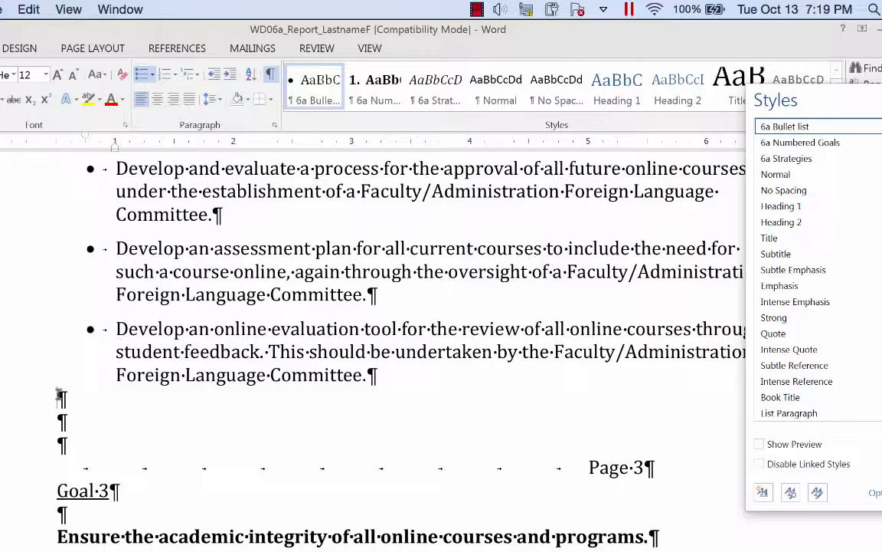
{"action": "left_click", "coordinate": [59, 396]}
{"action": "left_click_drag", "start_coordinate": [61, 422], "coordinate": [154, 512]}
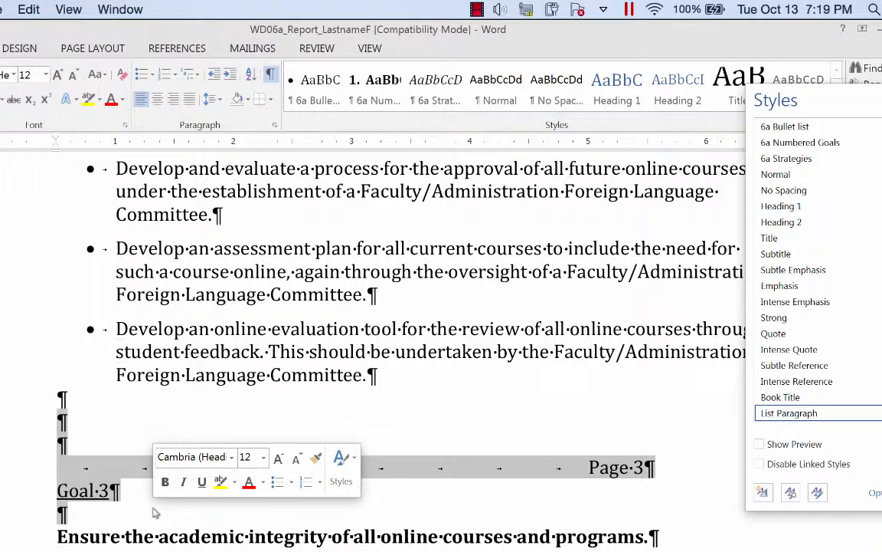
{"action": "key", "text": "Delete"}
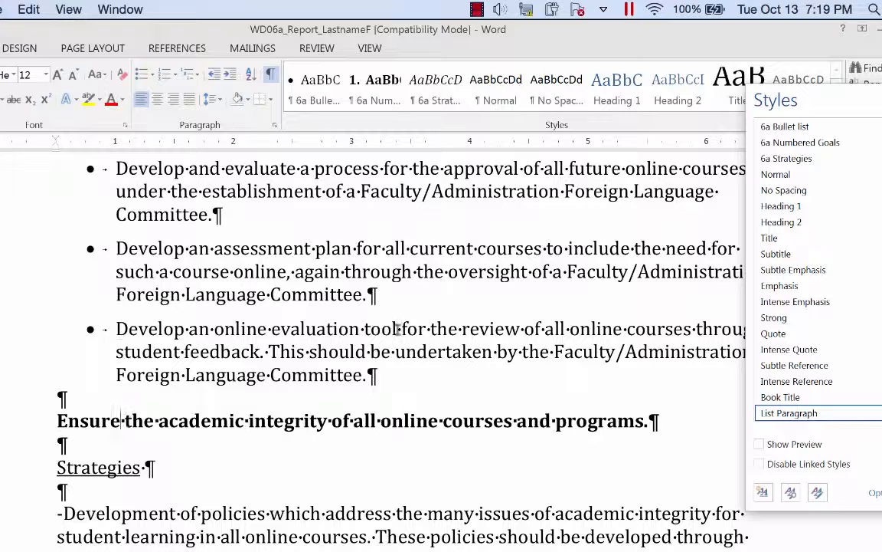
{"action": "left_click", "coordinate": [818, 148]}
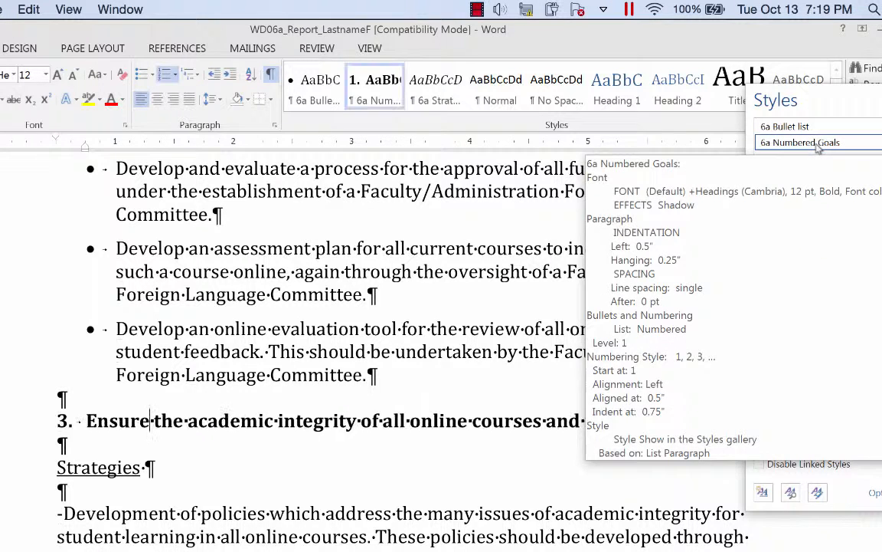
- Apply the 6a Strategies style to the third goal's Strategies heading and delete the empty paragraph below it
{"action": "left_click", "coordinate": [117, 467]}
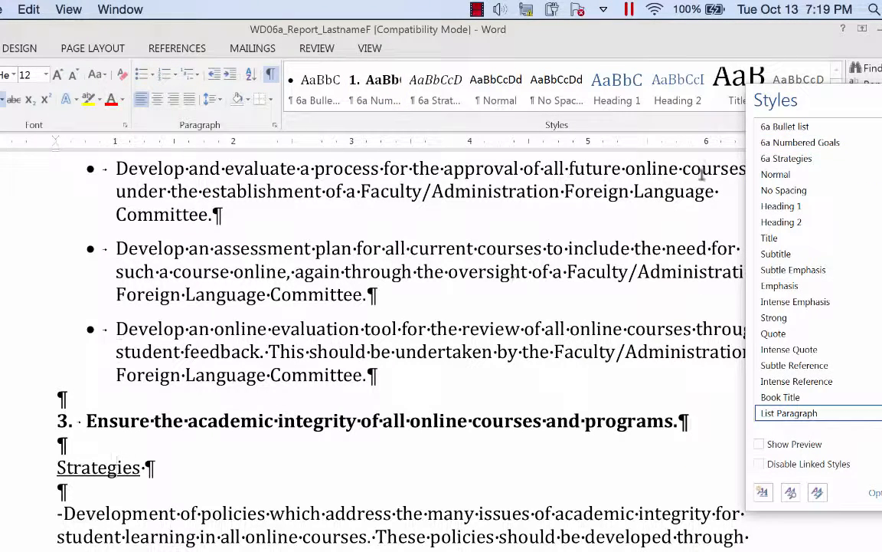
{"action": "left_click", "coordinate": [782, 160]}
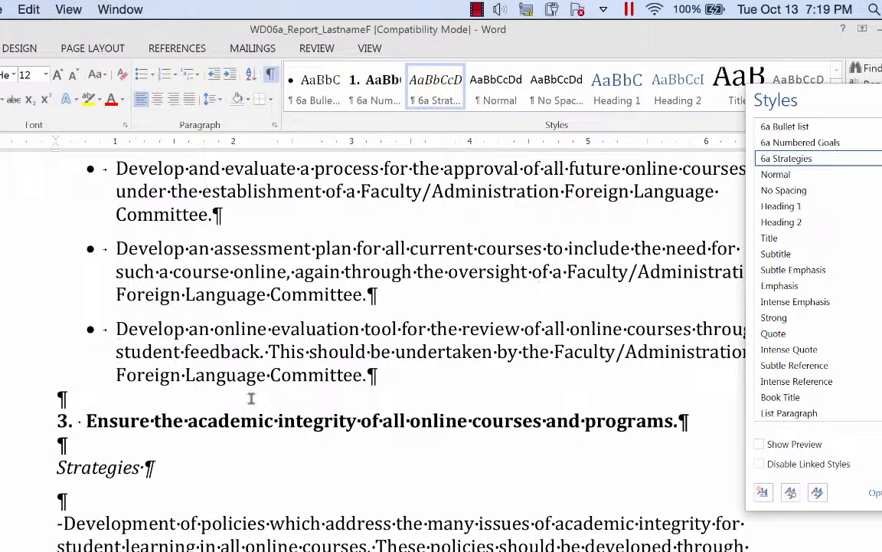
{"action": "left_click", "coordinate": [37, 524]}
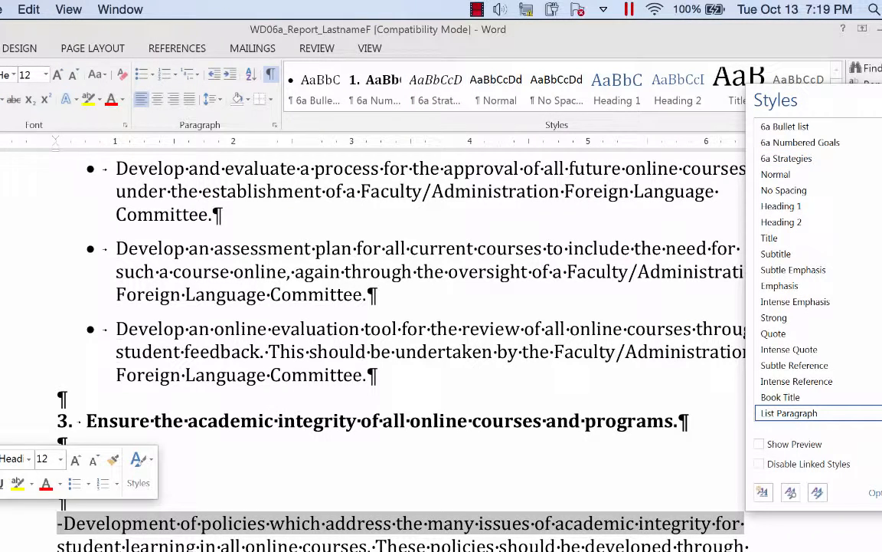
{"action": "left_click", "coordinate": [28, 503]}
{"action": "key", "text": "Delete"}
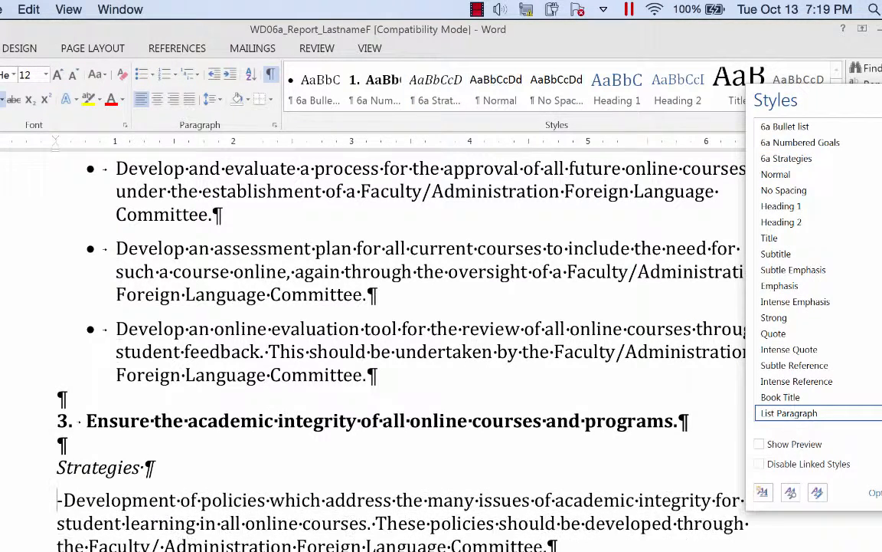
- Apply the 6a Bullet list formatting to all strategy lines under the third goal, from "Development of policies" through "students"
{"action": "scroll", "coordinate": [230, 514], "scroll_direction": "down", "scroll_amount": 6}
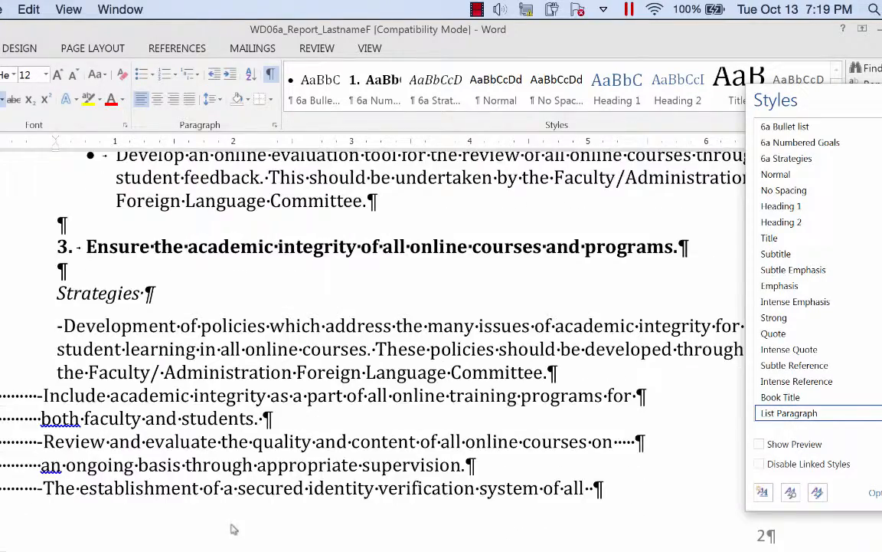
{"action": "scroll", "coordinate": [232, 527], "scroll_direction": "down", "scroll_amount": 6}
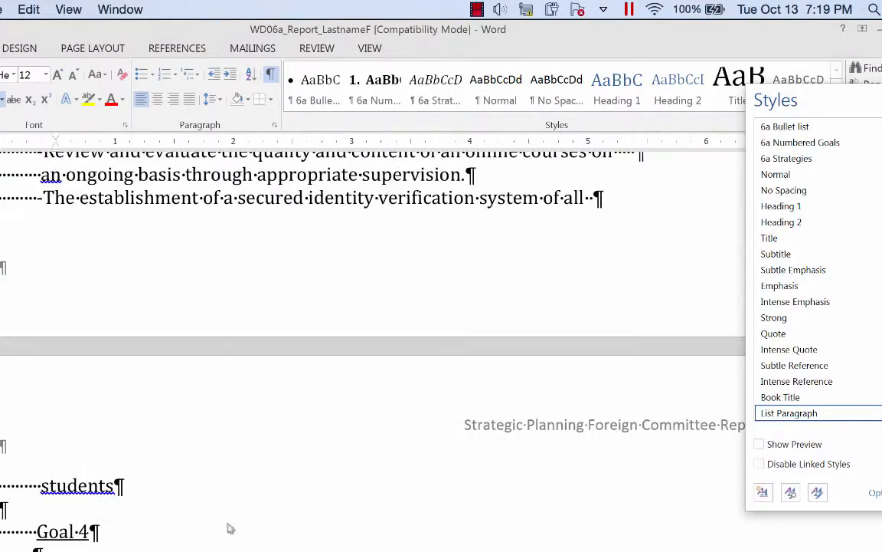
{"action": "scroll", "coordinate": [229, 525], "scroll_direction": "up", "scroll_amount": 8}
{"action": "scroll", "coordinate": [229, 527], "scroll_direction": "down", "scroll_amount": 2}
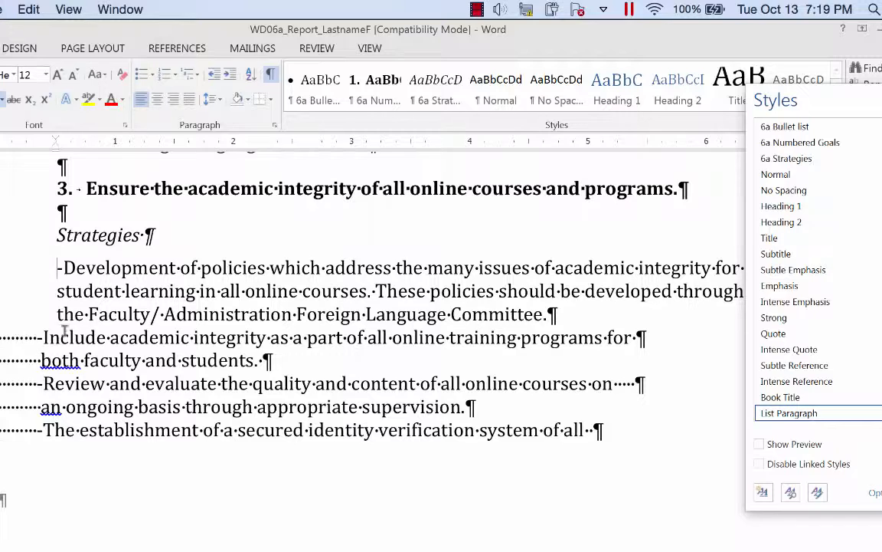
{"action": "left_click_drag", "start_coordinate": [58, 268], "coordinate": [90, 450]}
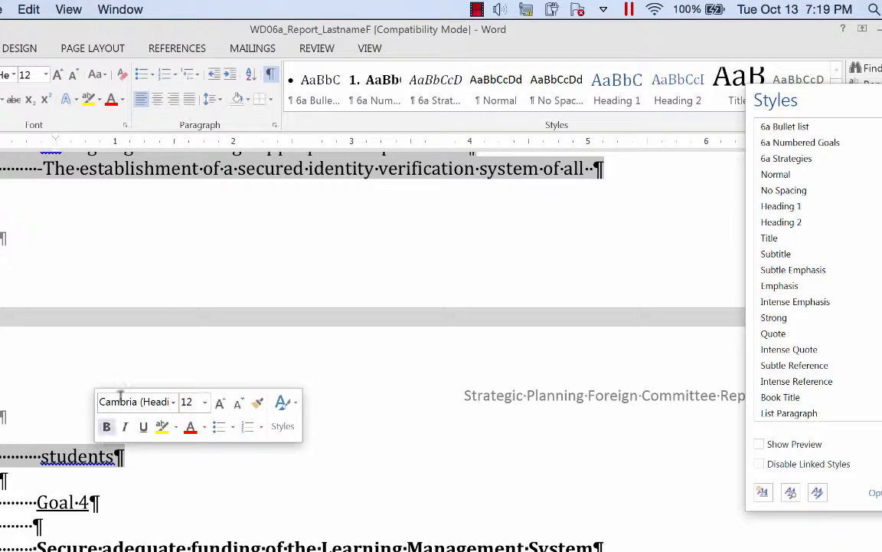
{"action": "left_click", "coordinate": [143, 76]}
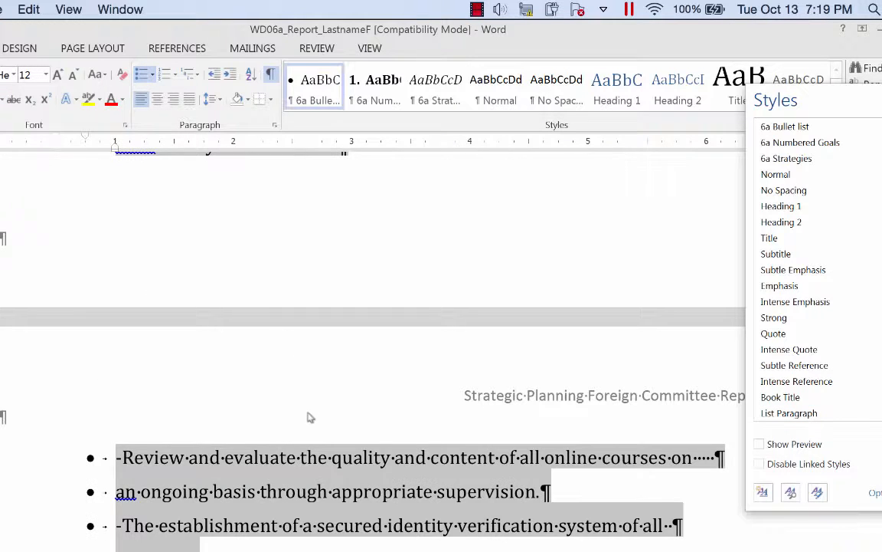
- Delete the leading hyphens from the "Development of policies" and "Include academic integrity" bullets
{"action": "scroll", "coordinate": [305, 417], "scroll_direction": "up", "scroll_amount": 5}
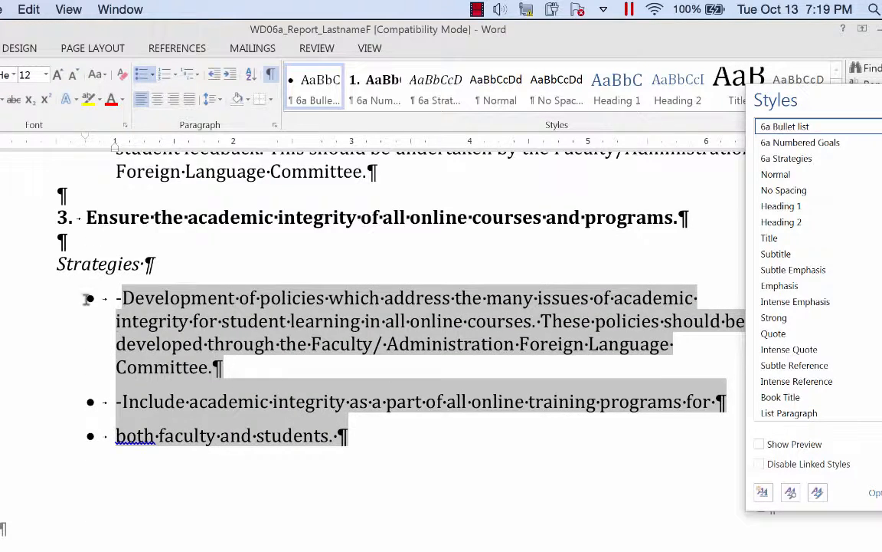
{"action": "left_click", "coordinate": [121, 297]}
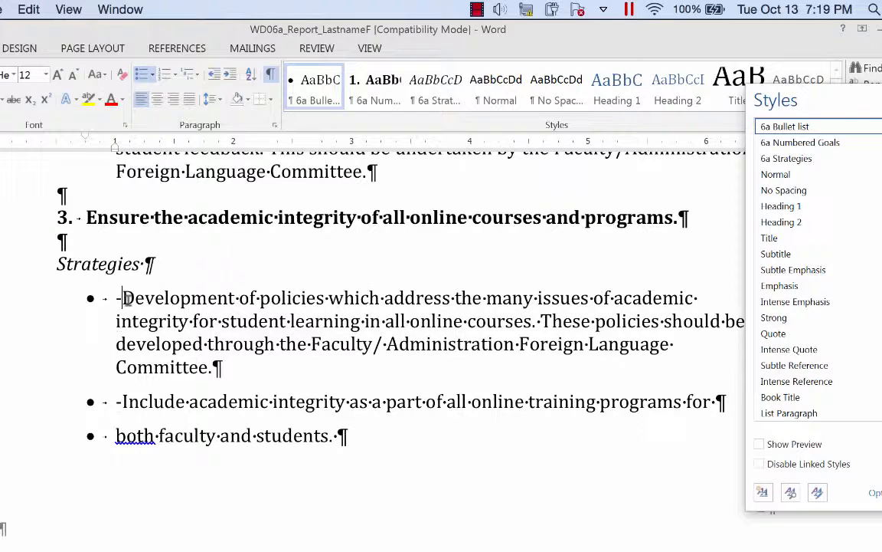
{"action": "key", "text": "BackSpace"}
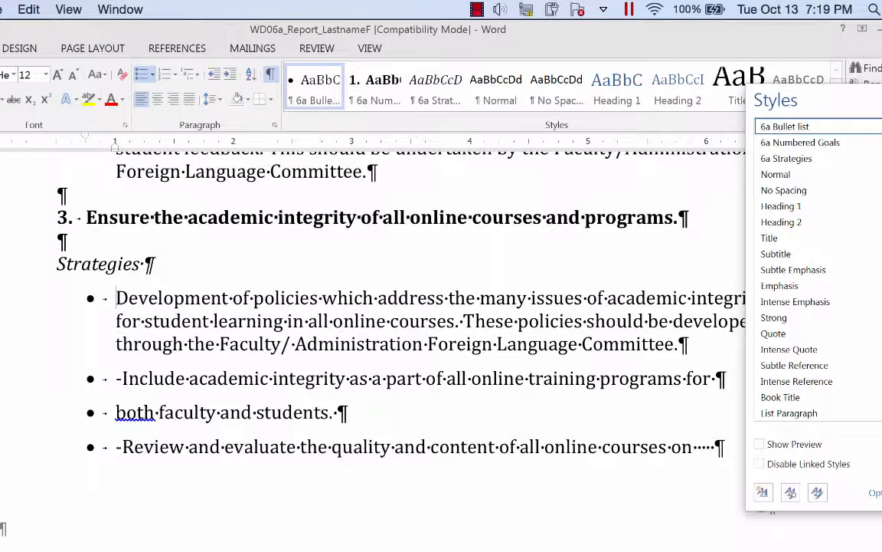
{"action": "left_click", "coordinate": [123, 378]}
{"action": "key", "text": "BackSpace"}
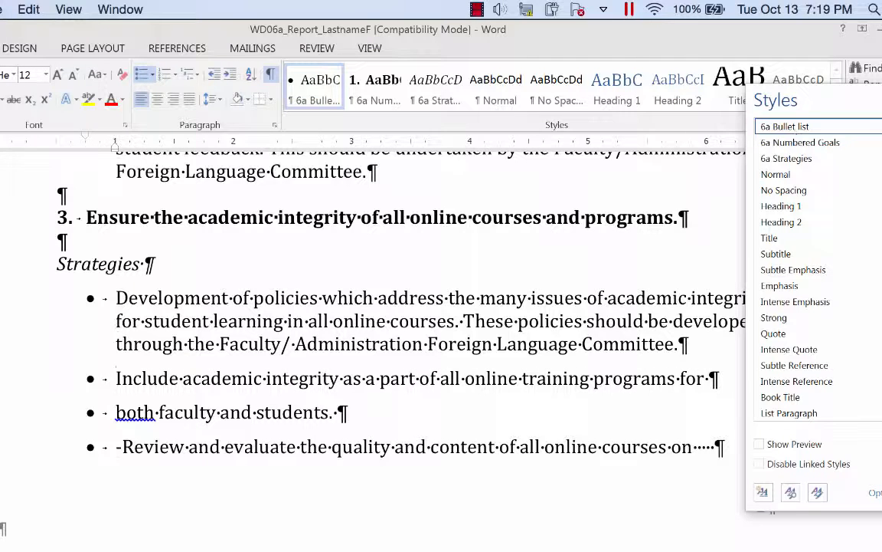
- Close the Styles pane and join the "both faculty and students." line to the end of the "Include academic integrity" bullet
{"action": "left_click", "coordinate": [881, 101]}
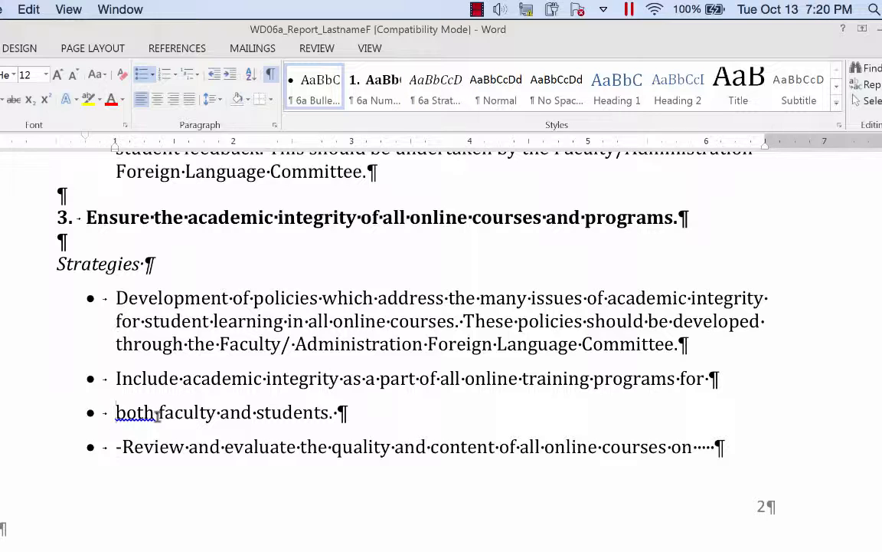
{"action": "key", "text": "BackSpace"}
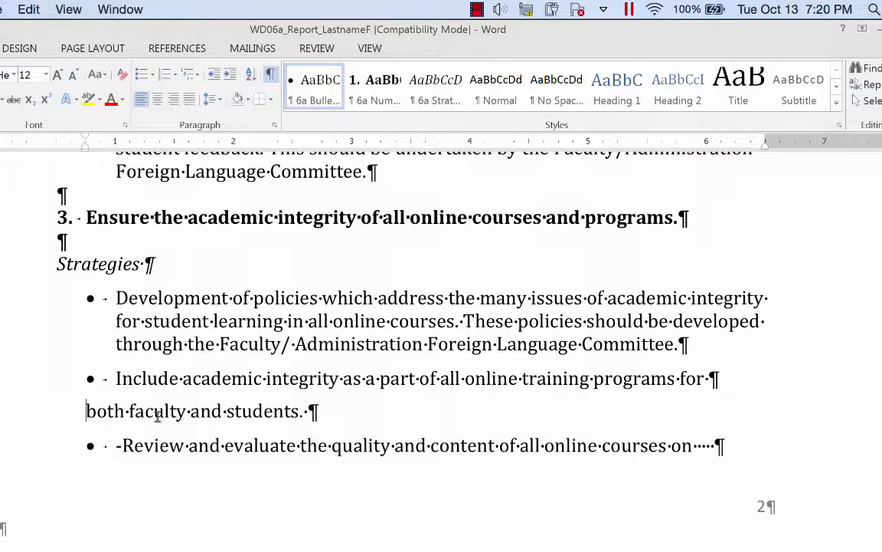
{"action": "key", "text": "BackSpace"}
{"action": "key", "text": "BackSpace"}
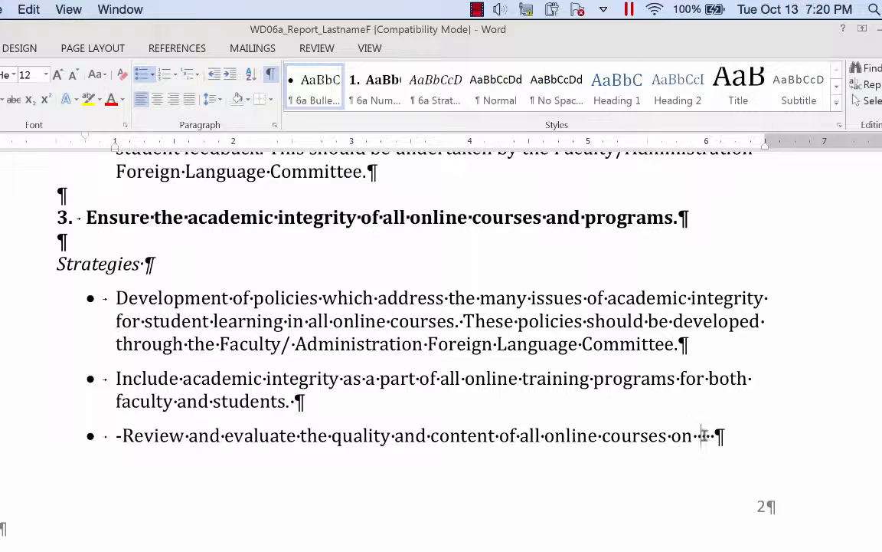
- Delete the extra spaces after "online courses on" at the end of the "Review and evaluate" bullet
{"action": "double_click", "coordinate": [705, 435]}
{"action": "left_click", "coordinate": [718, 436]}
{"action": "left_click_drag", "start_coordinate": [694, 434], "coordinate": [714, 435]}
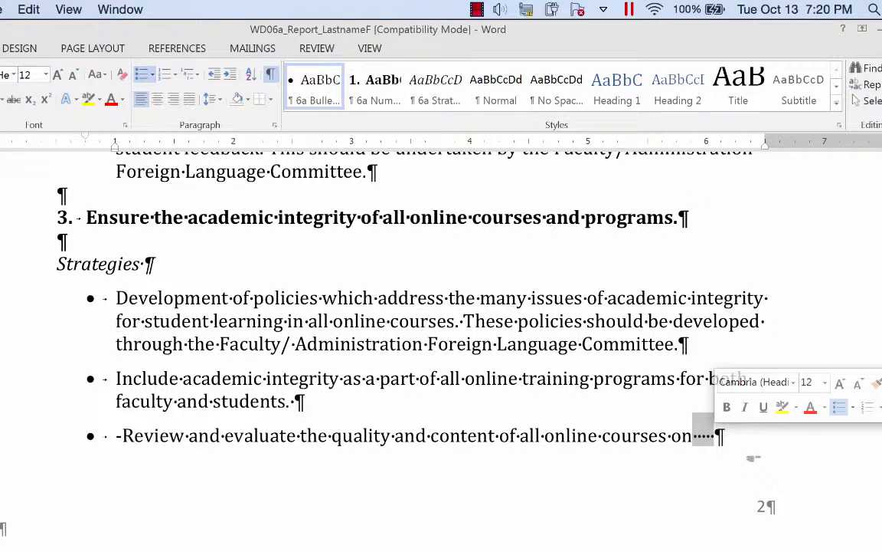
{"action": "key", "text": "BackSpace"}
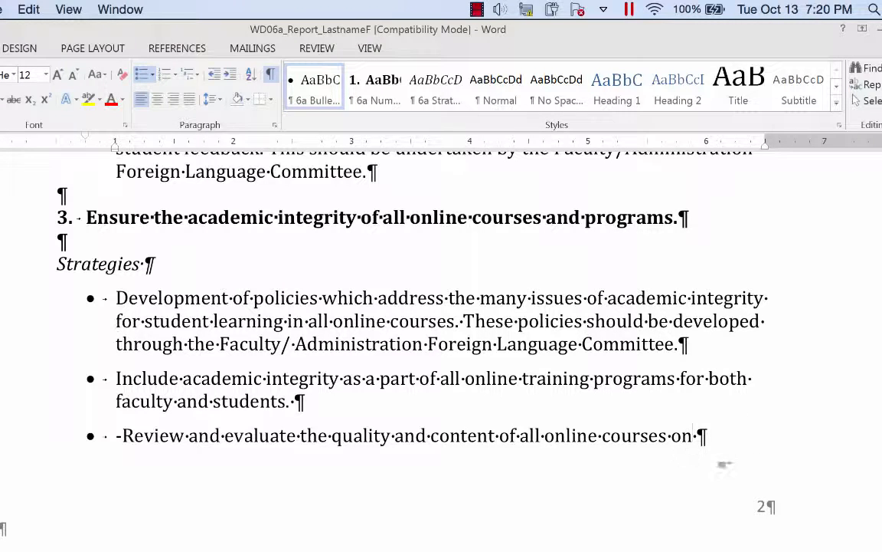
- Remove the bullet from the "an ongoing basis" line and the leading hyphen from the "Review and evaluate" bullet
{"action": "scroll", "coordinate": [728, 469], "scroll_direction": "down", "scroll_amount": 4}
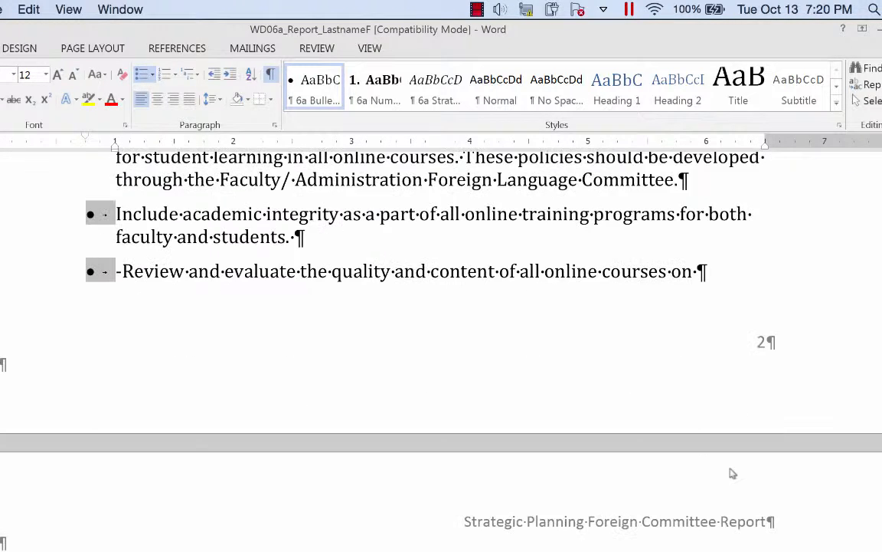
{"action": "key", "text": "BackSpace"}
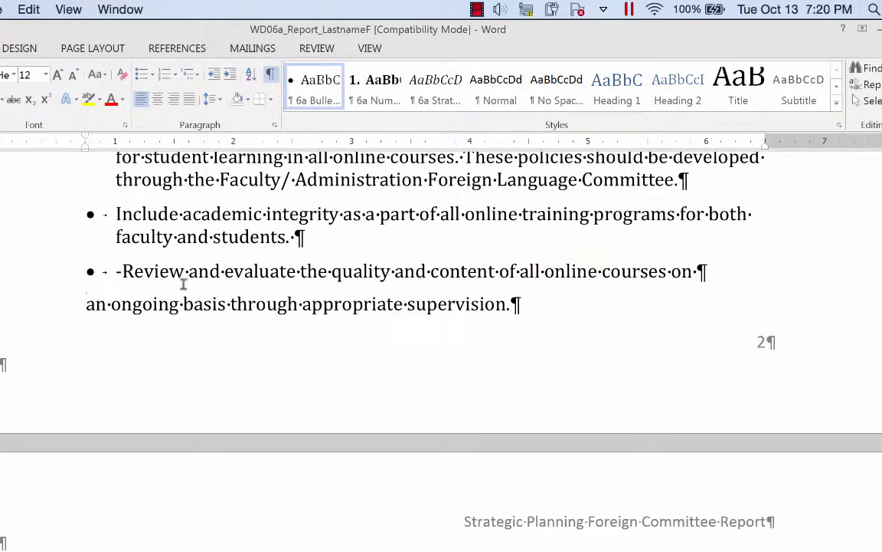
{"action": "left_click", "coordinate": [121, 271]}
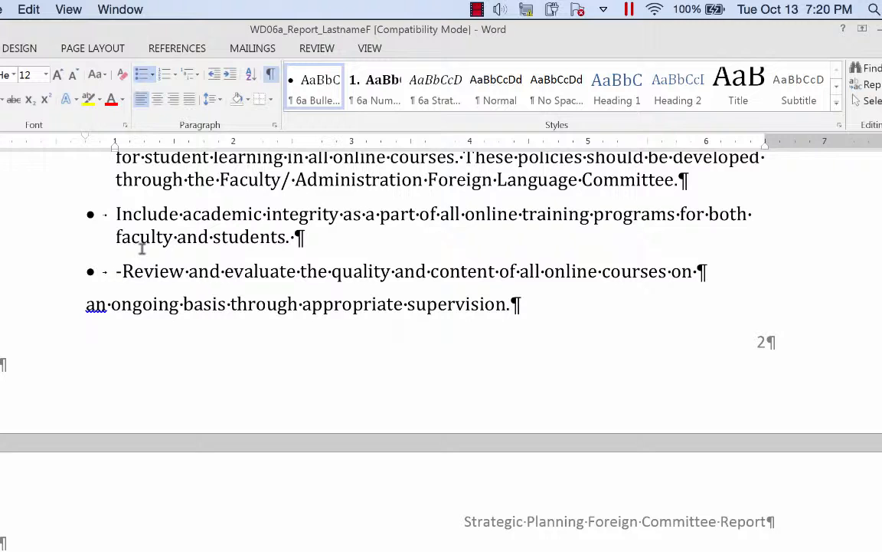
{"action": "key", "text": "BackSpace"}
- Join the "an ongoing basis" line to the "Review and evaluate" strategy and reapply the 6a Bullet list style to it
{"action": "scroll", "coordinate": [561, 357], "scroll_direction": "up", "scroll_amount": 1}
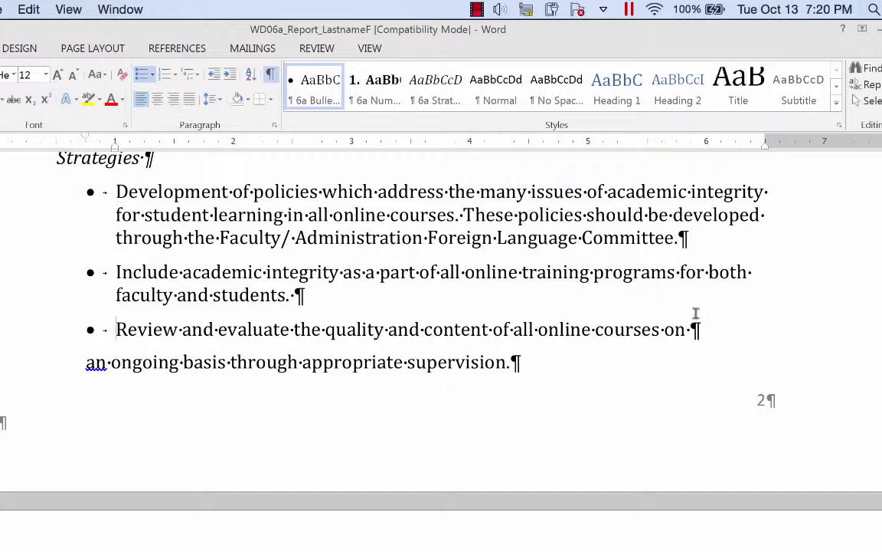
{"action": "double_click", "coordinate": [697, 329]}
{"action": "key", "text": "Delete"}
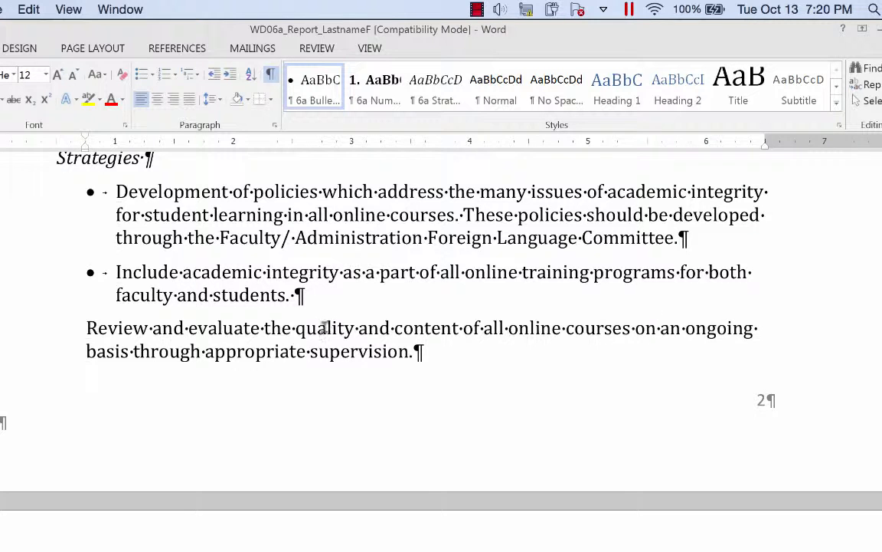
{"action": "scroll", "coordinate": [317, 337], "scroll_direction": "down", "scroll_amount": 3}
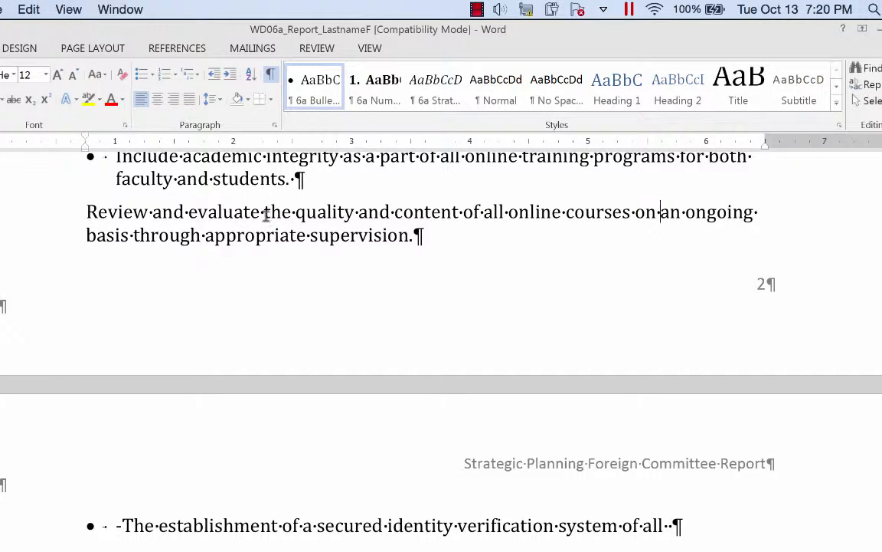
{"action": "left_click", "coordinate": [327, 85]}
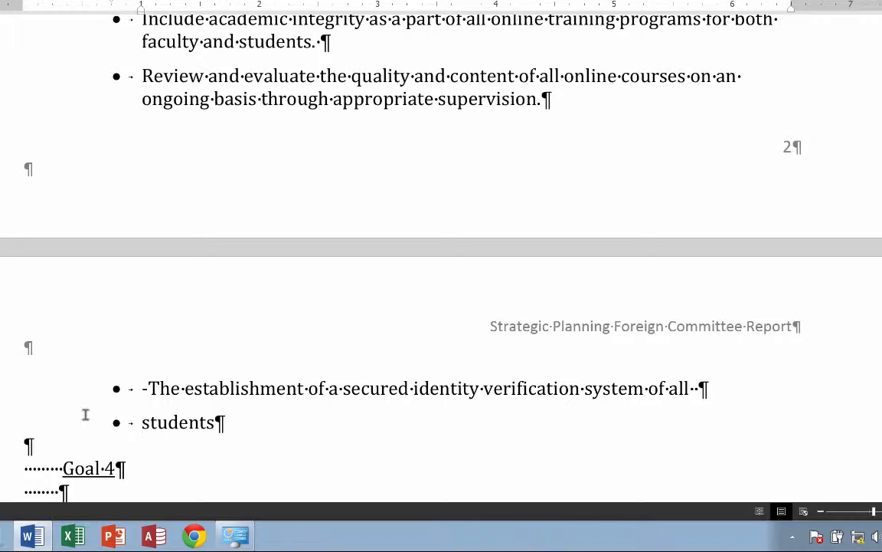
- Join the "students" line to the end of the "establishment of a secured identity verification system of all" bullet without extra spaces
{"action": "key", "text": "BackSpace"}
{"action": "key", "text": "BackSpace"}
{"action": "key", "text": "BackSpace"}
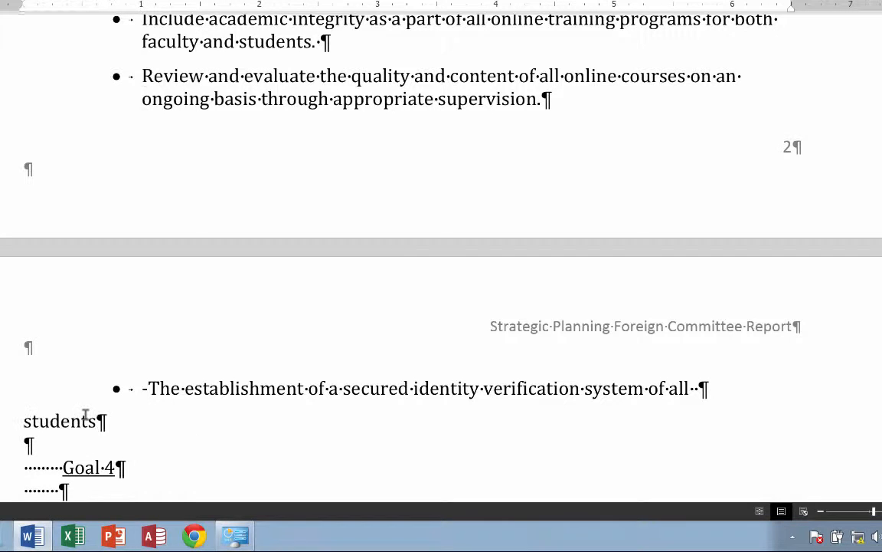
{"action": "key", "text": "BackSpace"}
{"action": "key", "text": "BackSpace"}
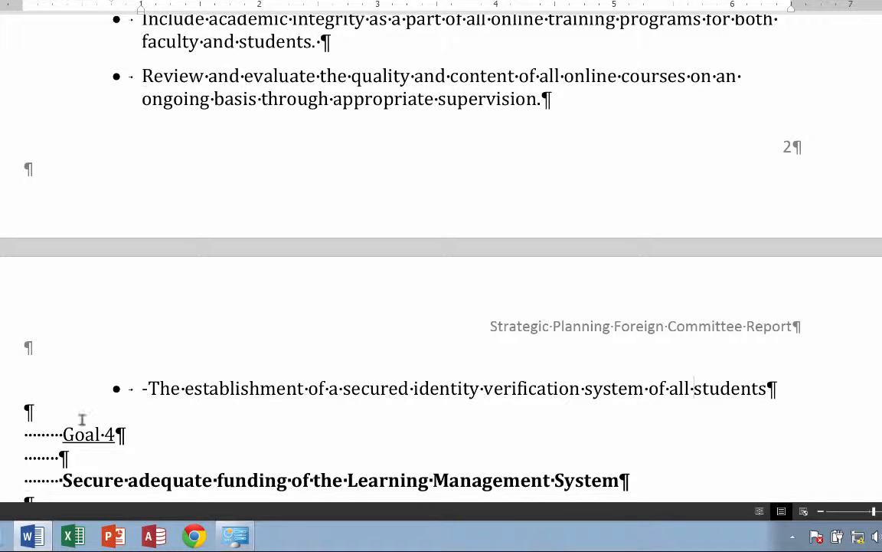
- Insert a page break before the goal 3 heading "Ensure the academic integrity of all online courses and programs."
{"action": "scroll", "coordinate": [541, 218], "scroll_direction": "up", "scroll_amount": 5}
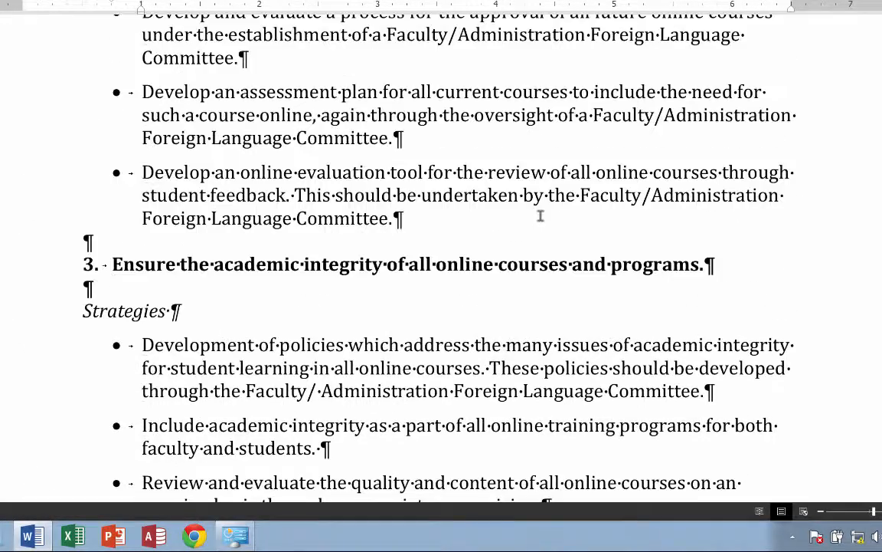
{"action": "scroll", "coordinate": [541, 218], "scroll_direction": "down", "scroll_amount": 6}
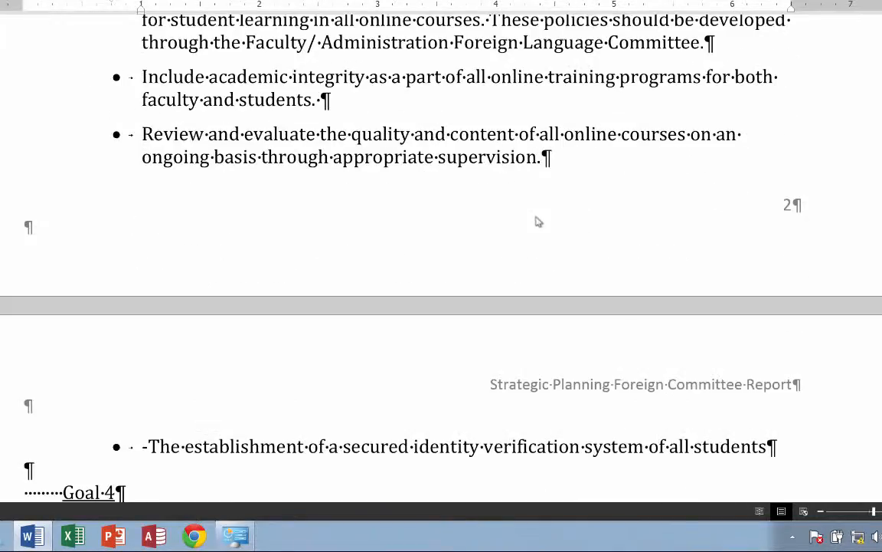
{"action": "scroll", "coordinate": [454, 331], "scroll_direction": "up", "scroll_amount": 6}
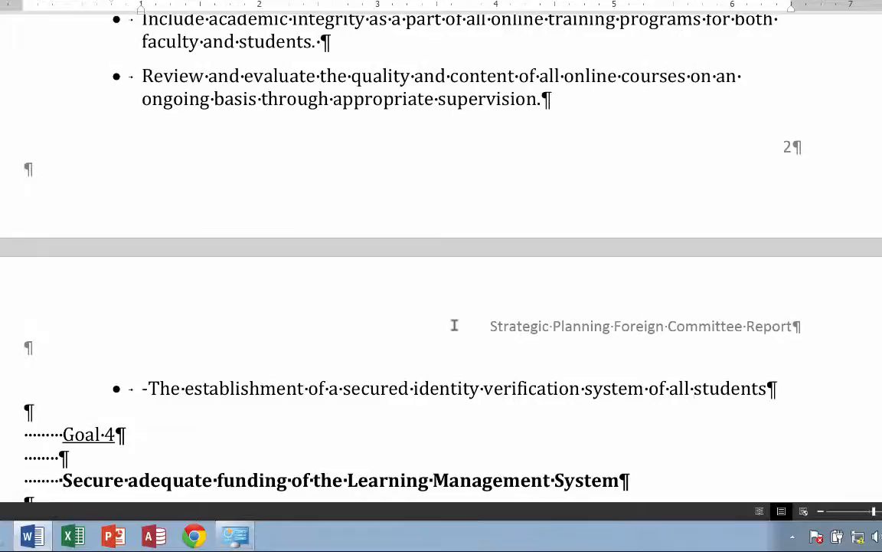
{"action": "scroll", "coordinate": [453, 323], "scroll_direction": "down", "scroll_amount": 1}
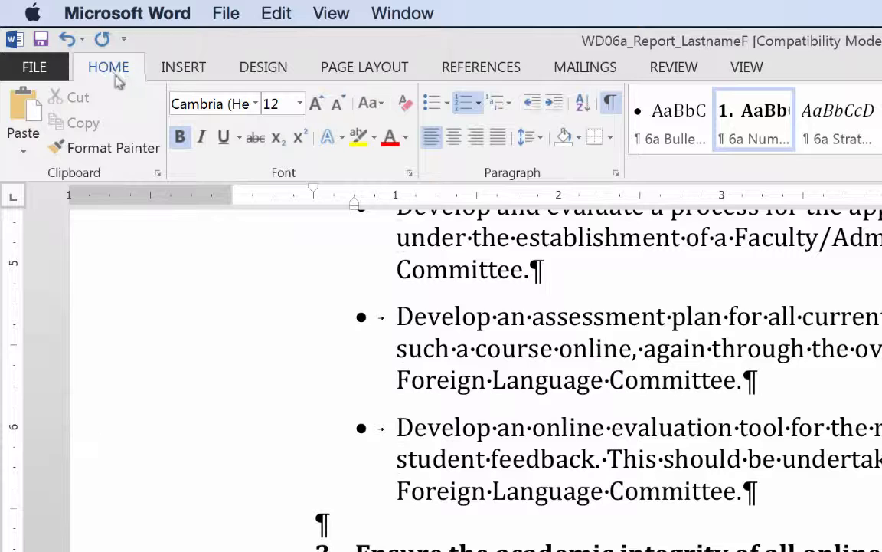
{"action": "scroll", "coordinate": [466, 503], "scroll_direction": "down", "scroll_amount": 15}
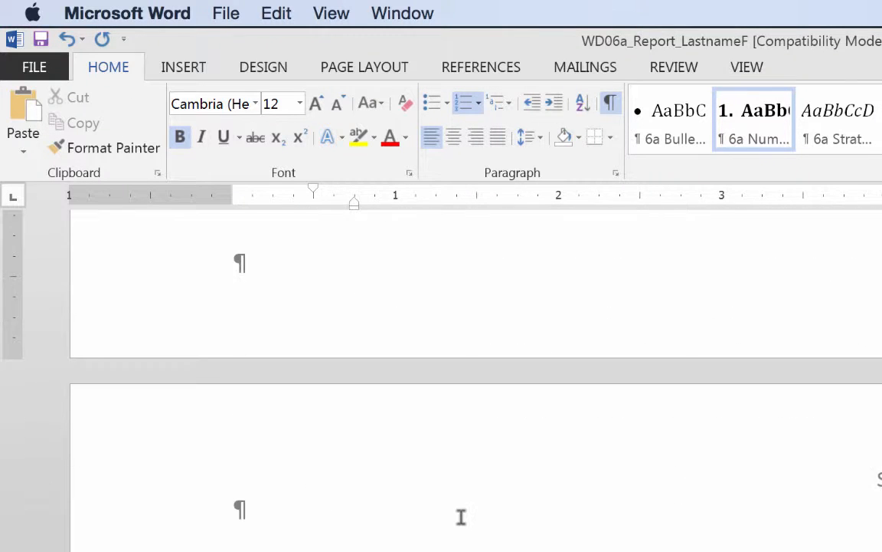
{"action": "scroll", "coordinate": [457, 517], "scroll_direction": "down", "scroll_amount": 2}
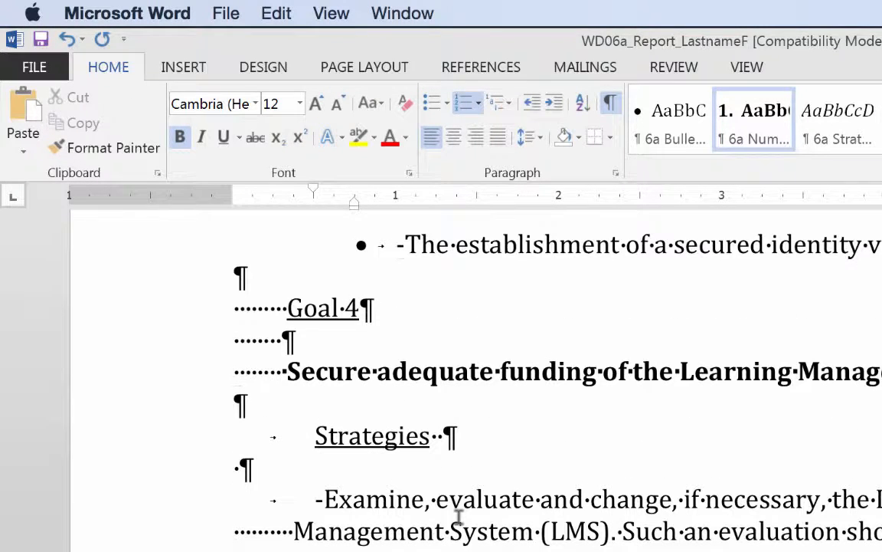
{"action": "scroll", "coordinate": [459, 516], "scroll_direction": "up", "scroll_amount": 2}
{"action": "scroll", "coordinate": [459, 516], "scroll_direction": "down", "scroll_amount": 1}
{"action": "scroll", "coordinate": [459, 516], "scroll_direction": "up", "scroll_amount": 11}
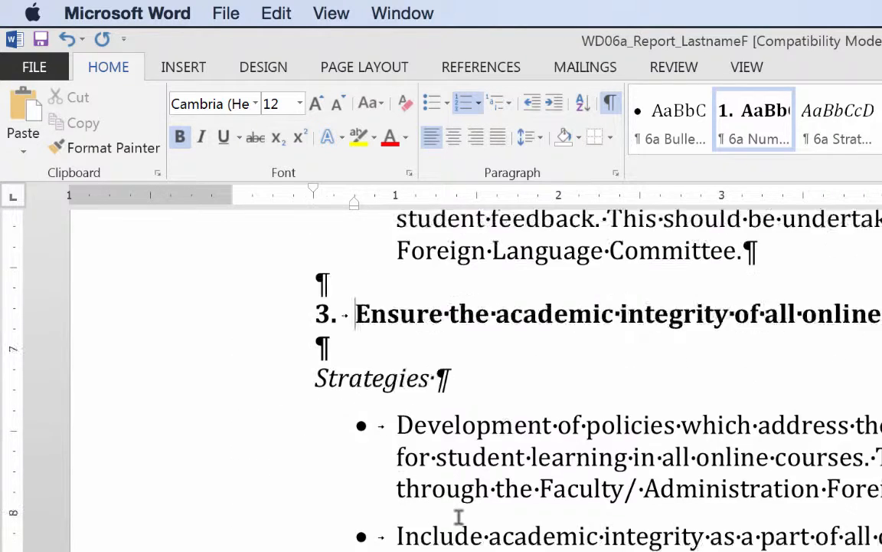
{"action": "scroll", "coordinate": [457, 517], "scroll_direction": "up", "scroll_amount": 1}
{"action": "scroll", "coordinate": [296, 402], "scroll_direction": "up", "scroll_amount": 2}
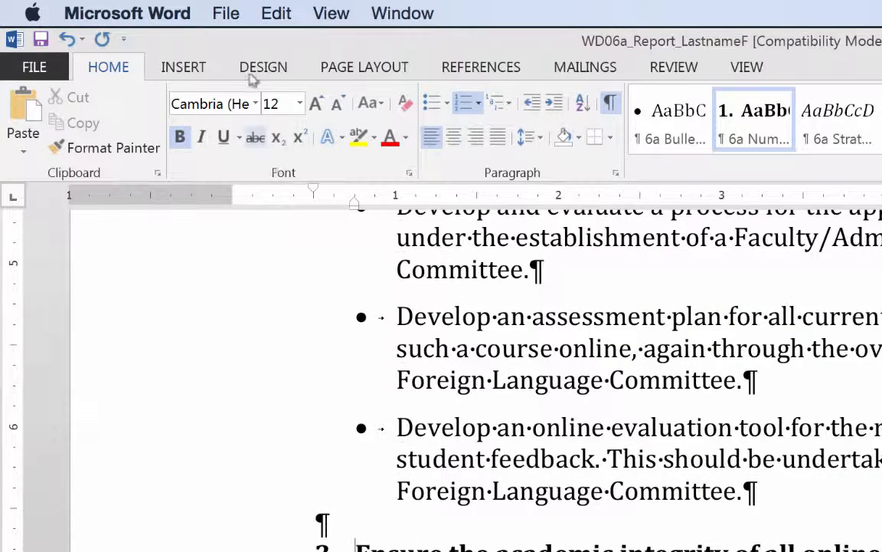
{"action": "left_click", "coordinate": [178, 67]}
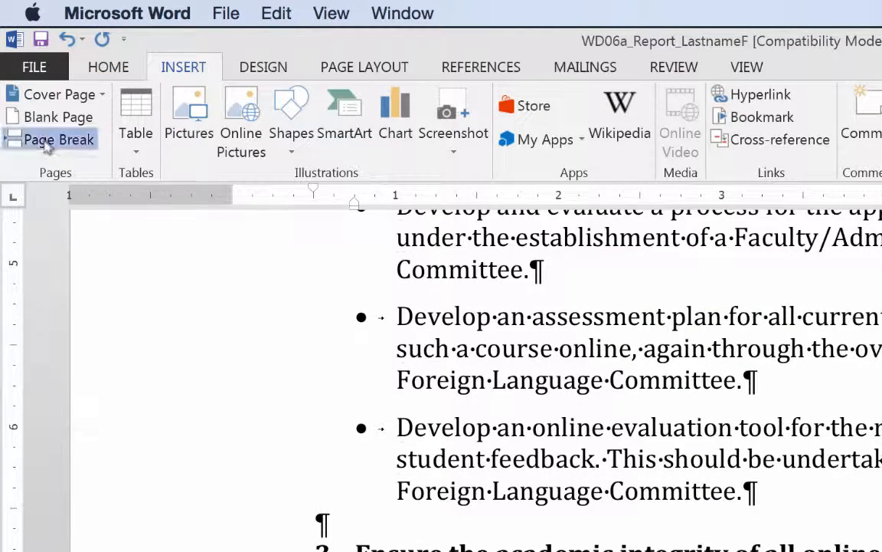
{"action": "left_click", "coordinate": [50, 140]}
{"action": "scroll", "coordinate": [475, 375], "scroll_direction": "down", "scroll_amount": 10}
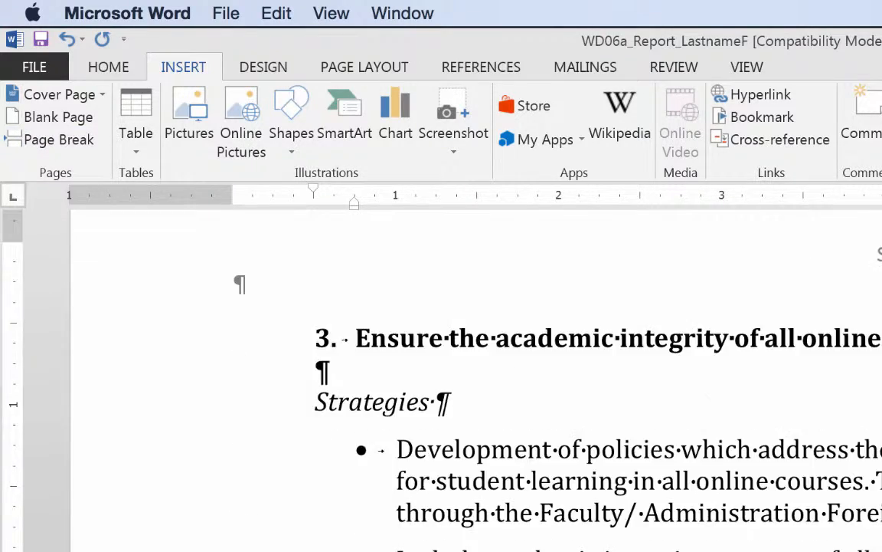
- Delete the "Goal 4" label and stray spacing before "Secure adequate funding", and add an unbulleted blank line above that heading
{"action": "scroll", "coordinate": [420, 511], "scroll_direction": "down", "scroll_amount": 4}
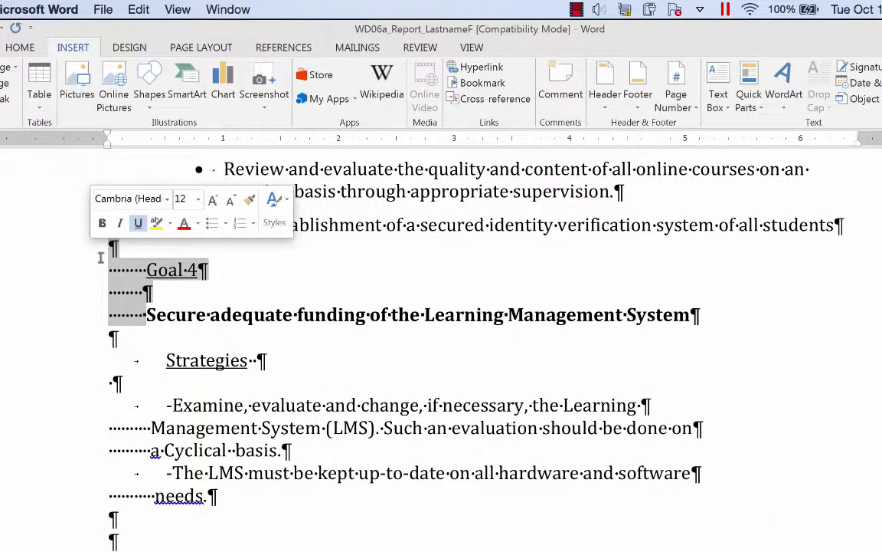
{"action": "key", "text": "Delete"}
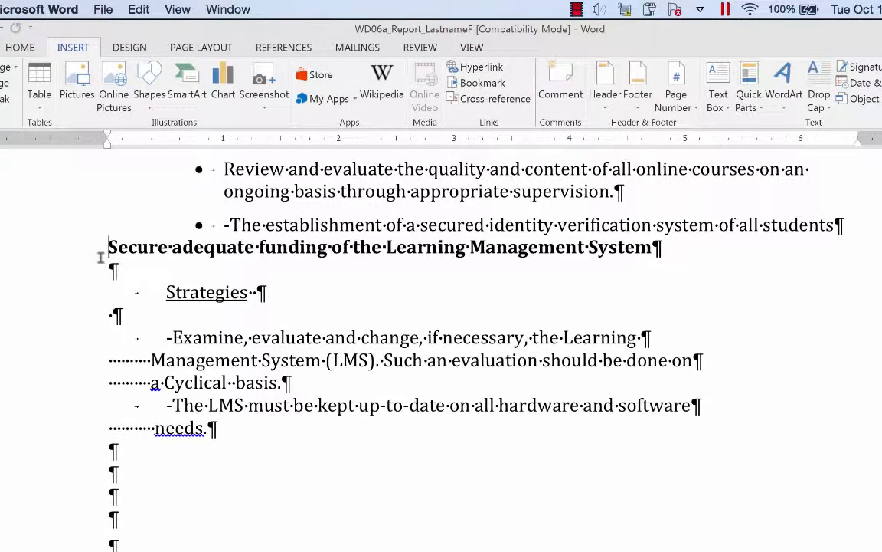
{"action": "left_click", "coordinate": [871, 222]}
{"action": "key", "text": "Return"}
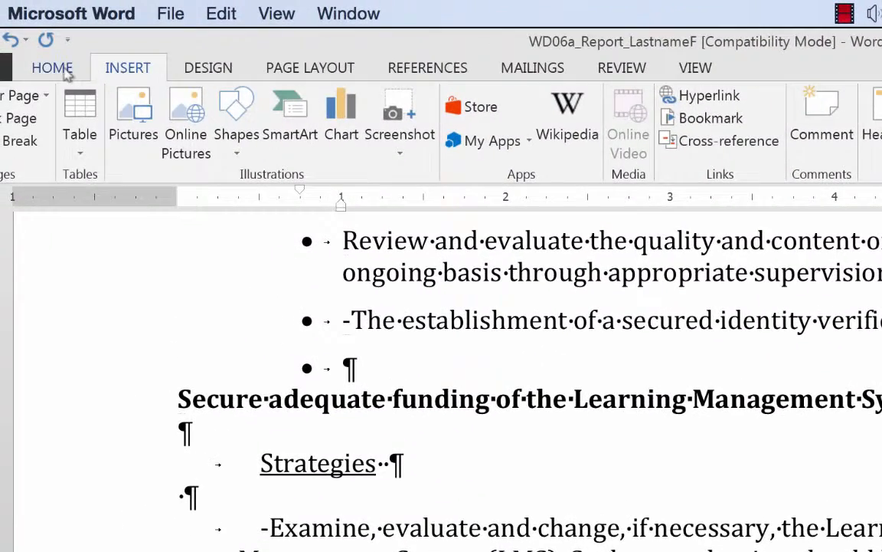
{"action": "left_click", "coordinate": [36, 49]}
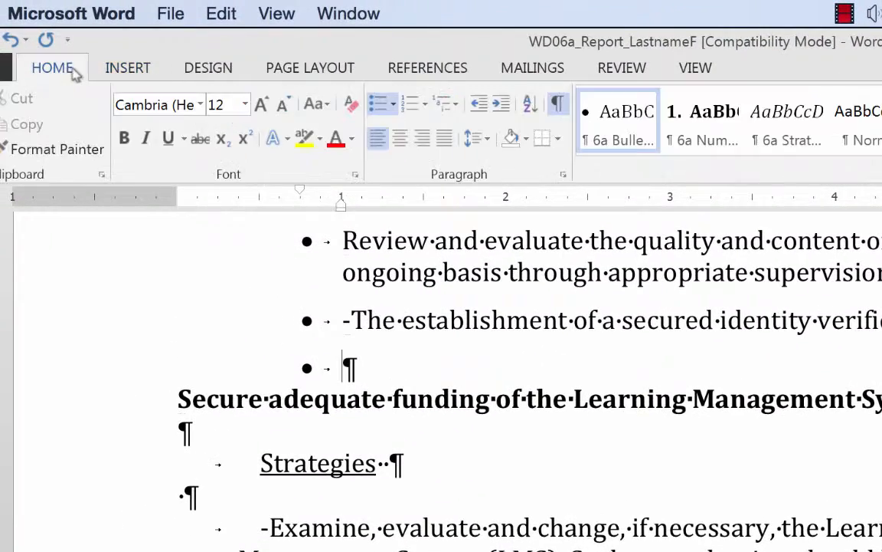
{"action": "left_click", "coordinate": [376, 102]}
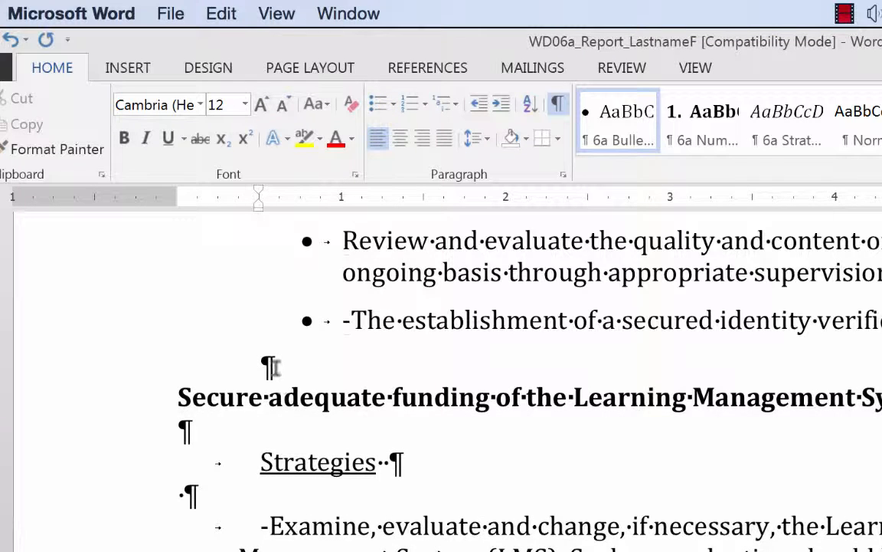
- Apply the 6a numbered style to the "Secure adequate funding" heading and the 6a Strategies style to the Strategies line below it
{"action": "left_click", "coordinate": [346, 397]}
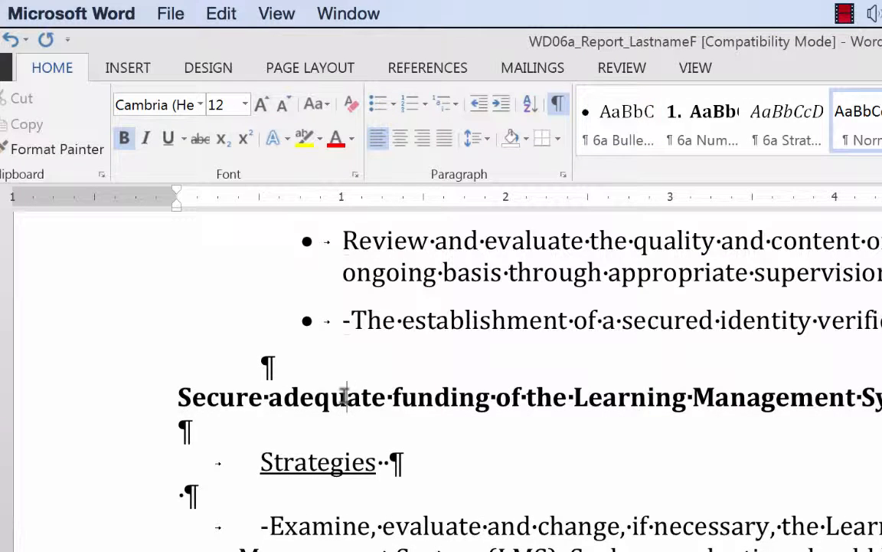
{"action": "left_click", "coordinate": [720, 125]}
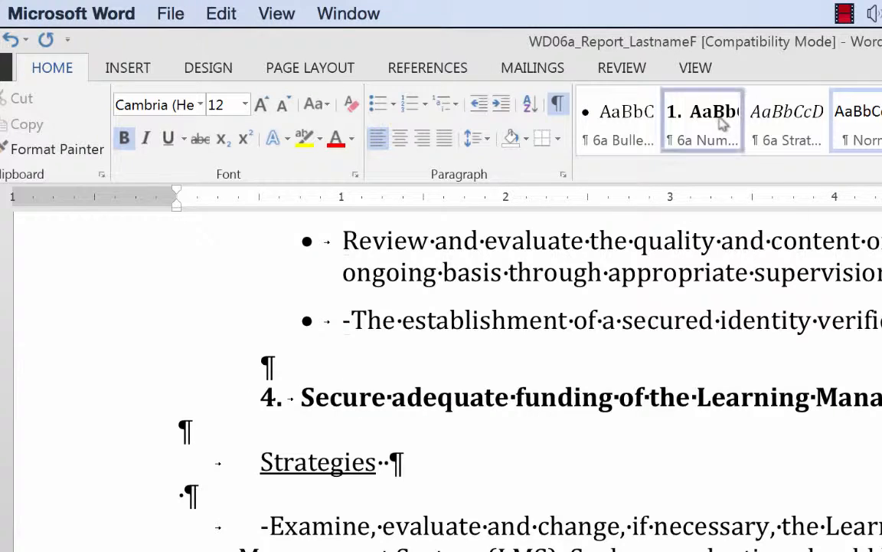
{"action": "left_click", "coordinate": [306, 467]}
{"action": "left_click", "coordinate": [774, 126]}
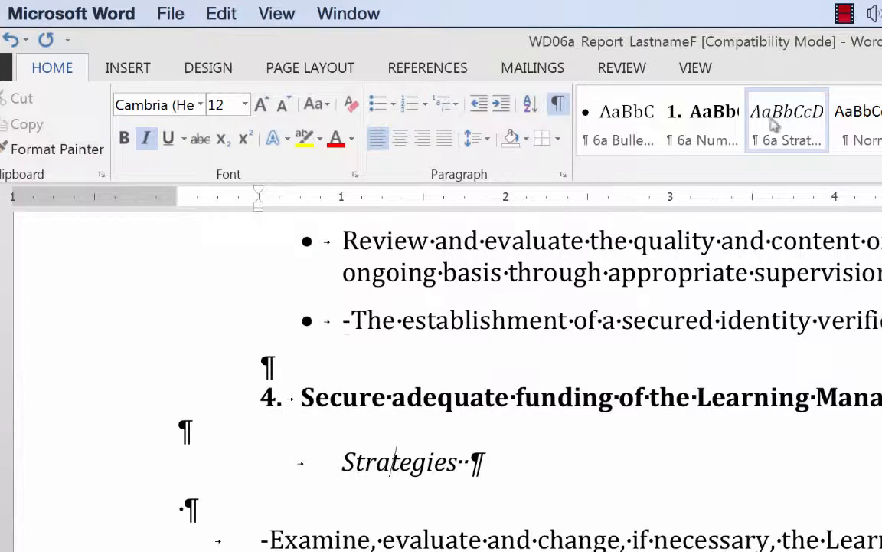
- Remove the leading tab from goal 4's Strategies line and delete the empty line beneath it
{"action": "double_click", "coordinate": [273, 465]}
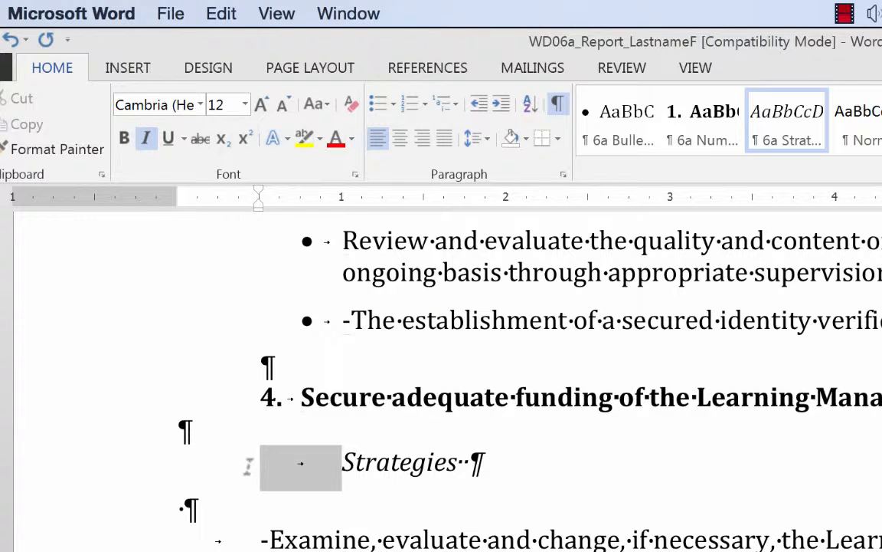
{"action": "key", "text": "Delete"}
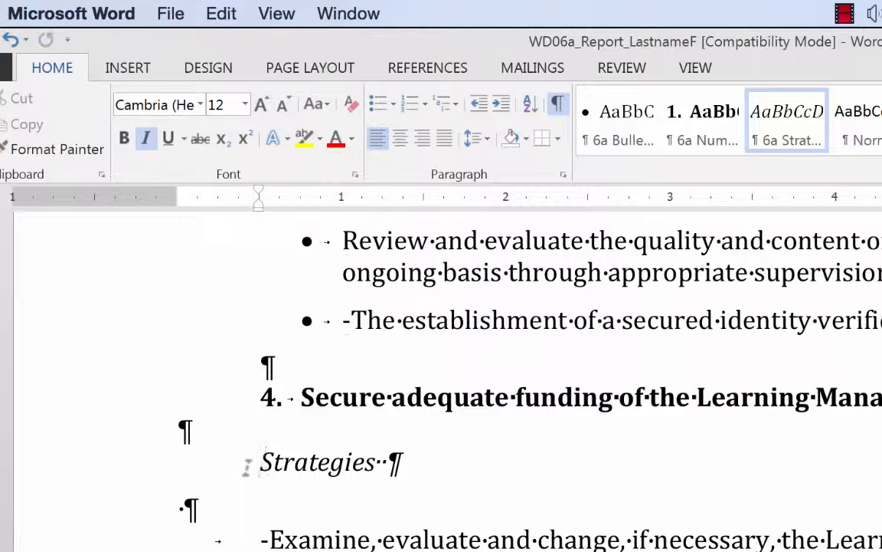
{"action": "left_click", "coordinate": [111, 513]}
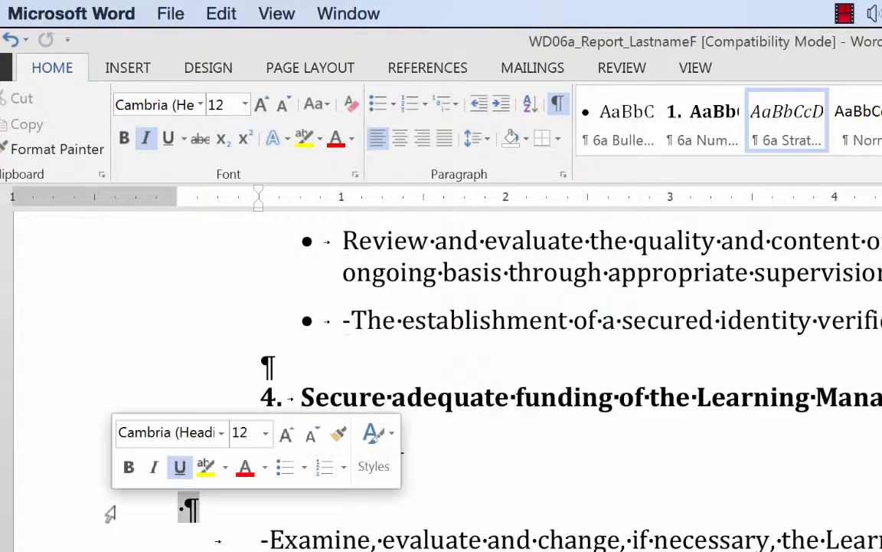
{"action": "key", "text": "Delete"}
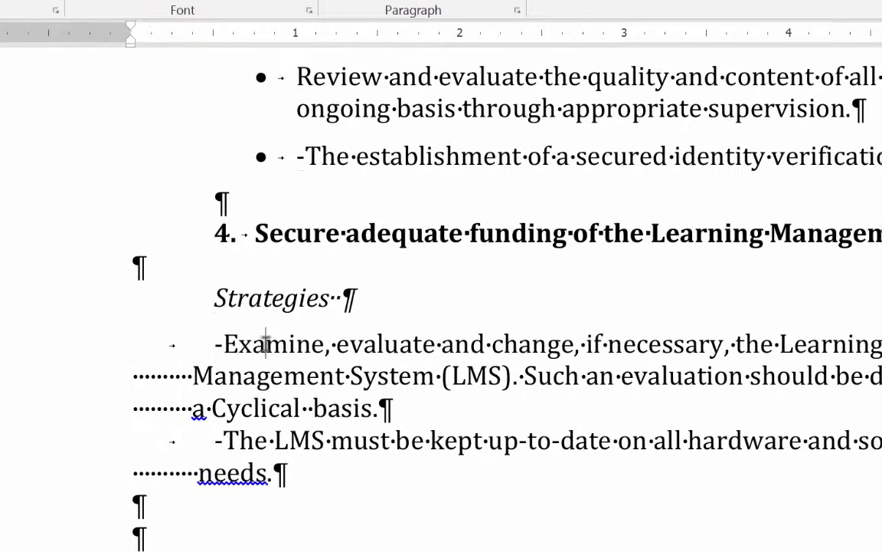
- Apply the 6a Bullet list style to all goal 4 strategy lines and strip the tab and hyphen before "Examine"
{"action": "left_click_drag", "start_coordinate": [309, 509], "coordinate": [342, 446]}
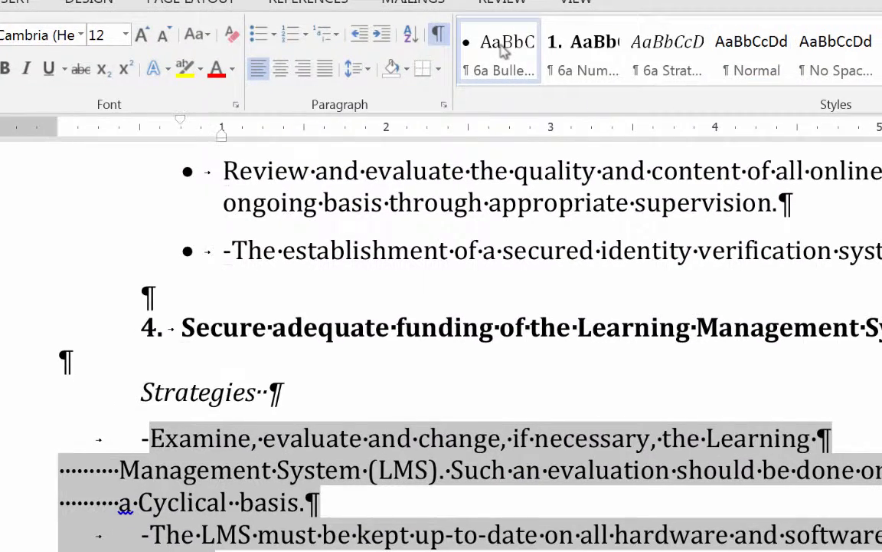
{"action": "left_click", "coordinate": [504, 49]}
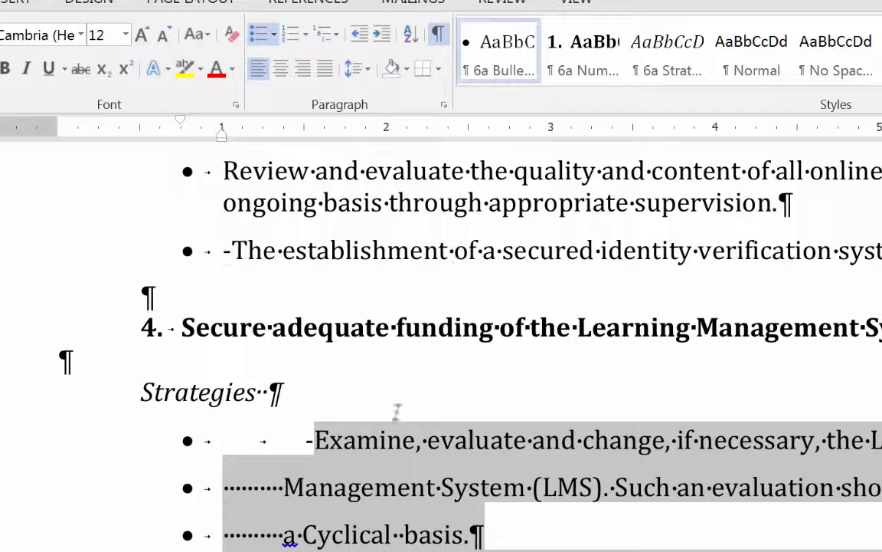
{"action": "key", "text": "Up"}
{"action": "left_click_drag", "start_coordinate": [314, 440], "coordinate": [247, 425]}
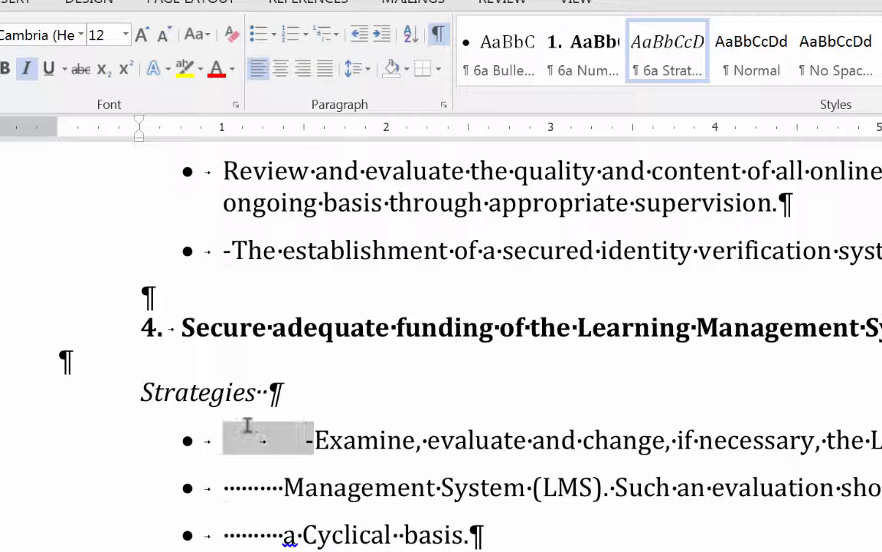
{"action": "key", "text": "Delete"}
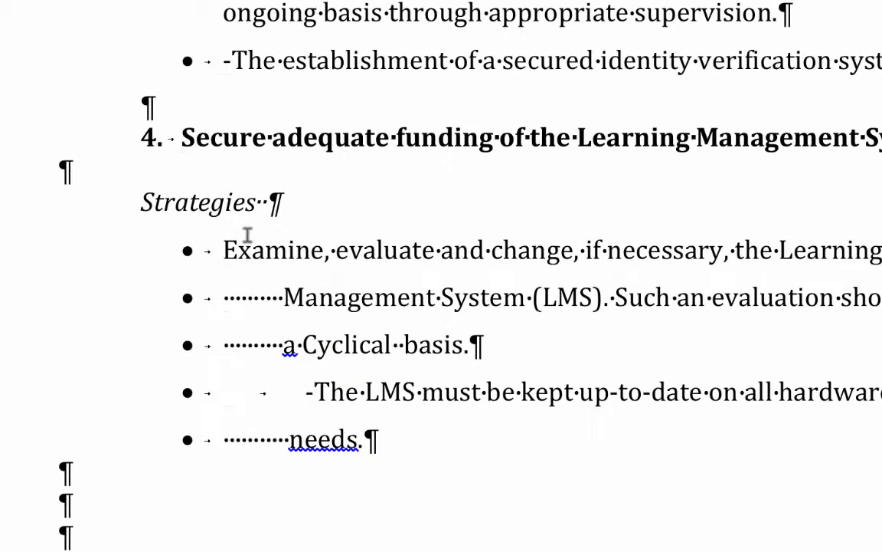
- Remove the leading spaces from the "Management System (LMS)" line and join it to the "Examine, evaluate and change" bullet
{"action": "left_click_drag", "start_coordinate": [281, 298], "coordinate": [86, 304]}
{"action": "key", "text": "Delete"}
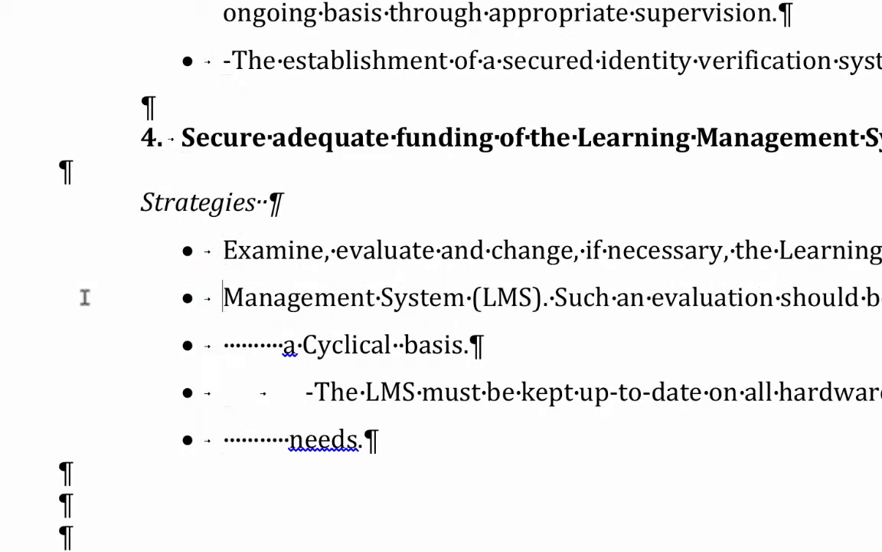
{"action": "key", "text": "BackSpace"}
{"action": "key", "text": "BackSpace"}
{"action": "key", "text": "BackSpace"}
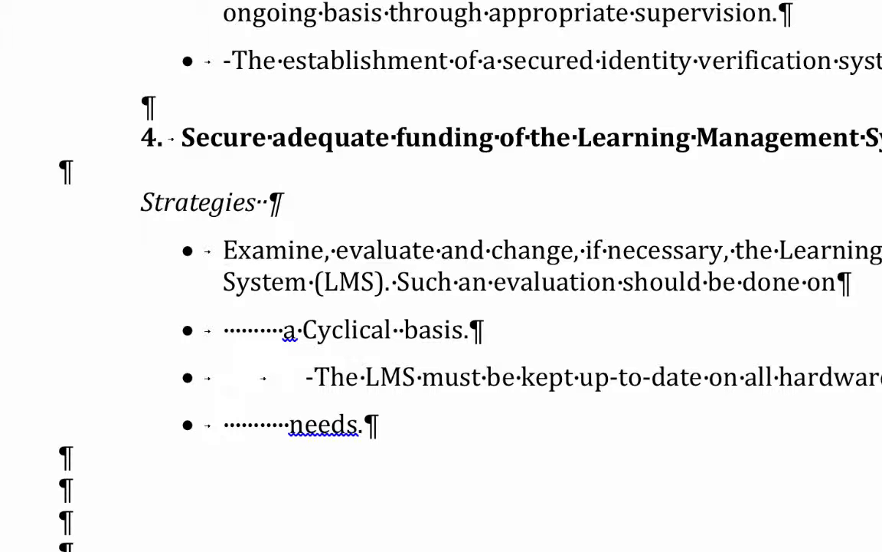
- Remove the leading spaces from the "a Cyclical basis." line and join it after "should be done on"
{"action": "left_click_drag", "start_coordinate": [287, 337], "coordinate": [224, 337]}
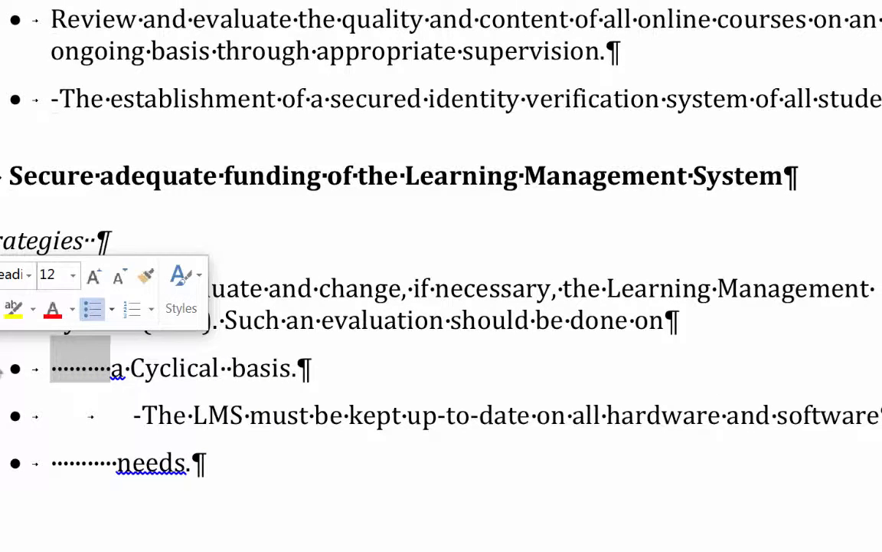
{"action": "key", "text": "BackSpace"}
{"action": "key", "text": "BackSpace"}
{"action": "key", "text": "BackSpace"}
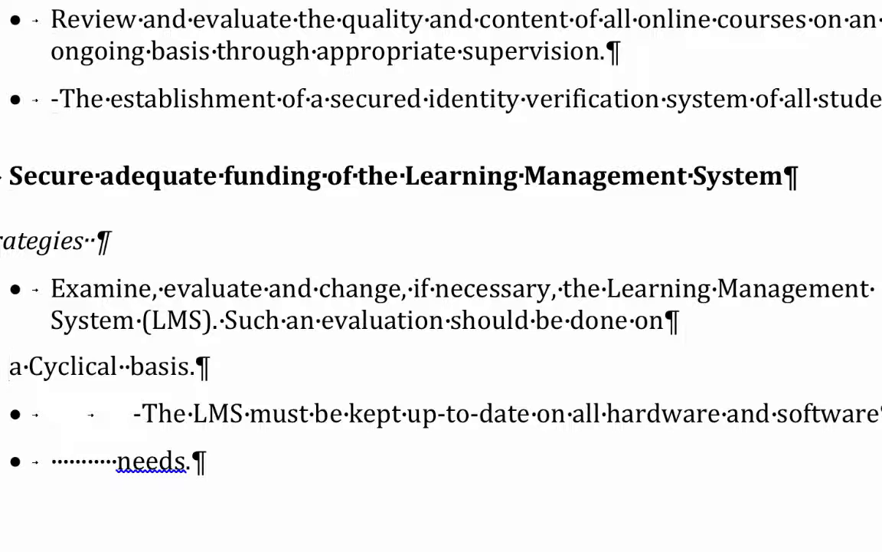
{"action": "key", "text": "BackSpace"}
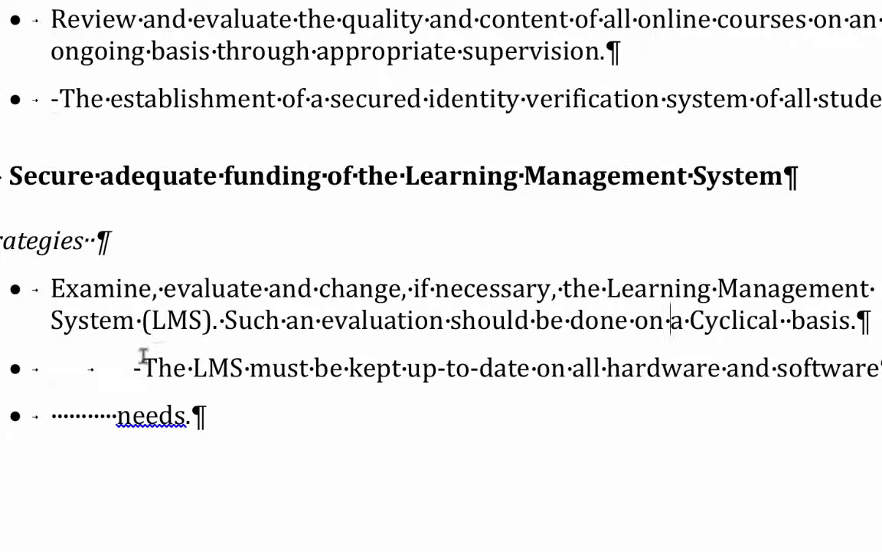
- Remove the tab and hyphen in front of "The LMS must be kept up-to-date" in its bullet
{"action": "left_click_drag", "start_coordinate": [143, 362], "coordinate": [35, 371]}
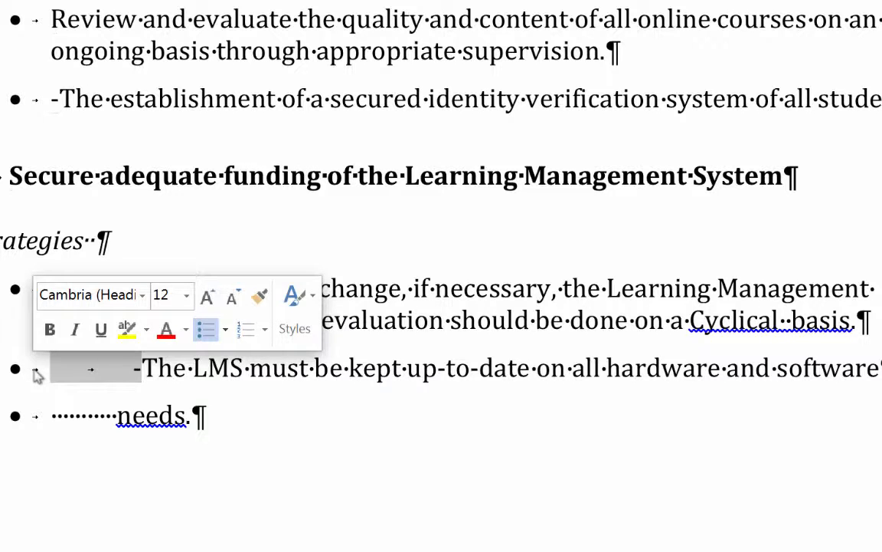
{"action": "key", "text": "Delete"}
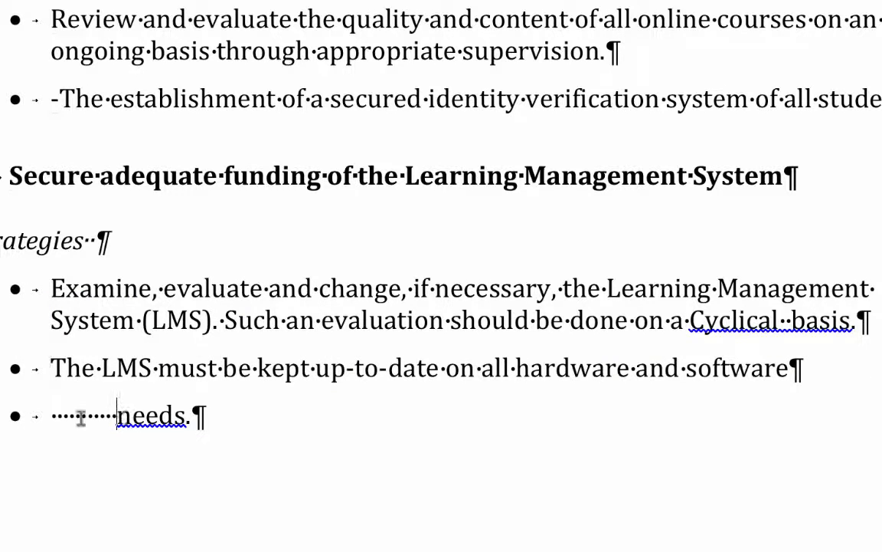
- Strip the leading spaces from "needs.", join it to the "The LMS must be kept up-to-date" bullet, and delete the surplus empty paragraphs at the document's end
{"action": "double_click", "coordinate": [81, 416]}
{"action": "key", "text": "Delete"}
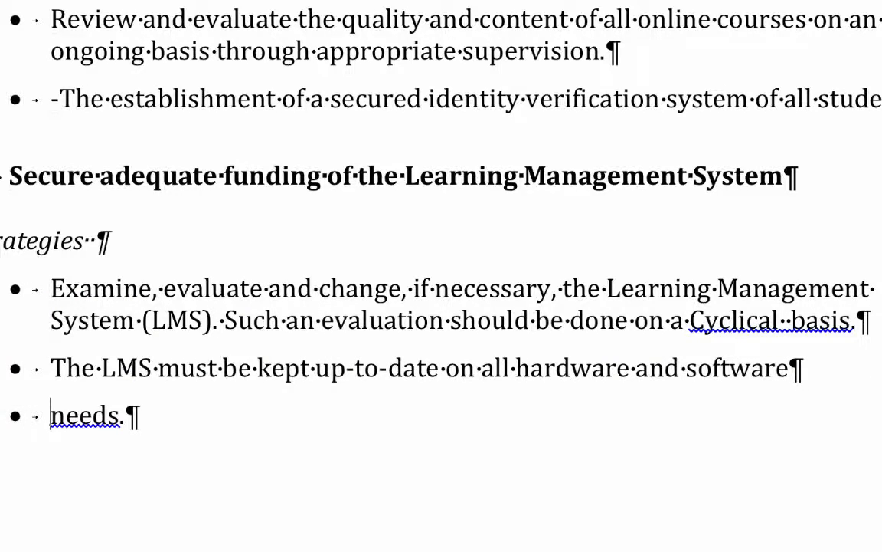
{"action": "key", "text": "BackSpace"}
{"action": "key", "text": "BackSpace"}
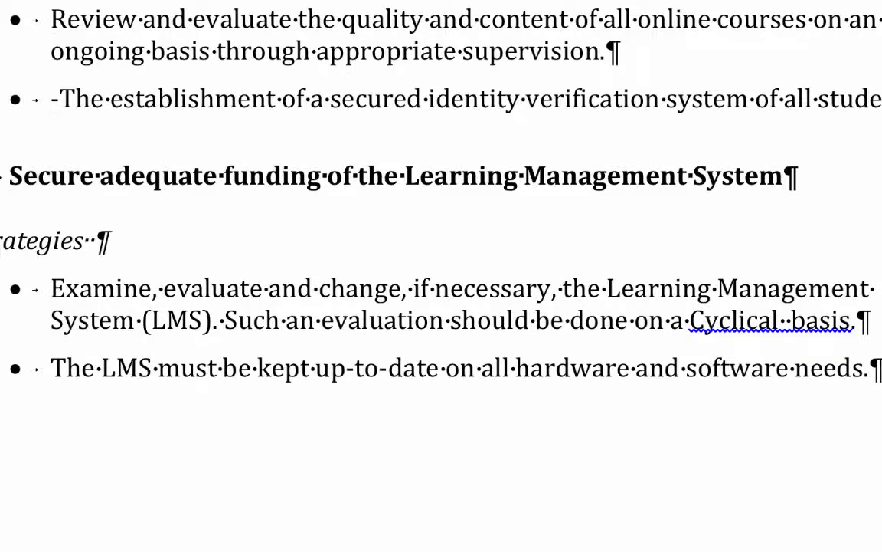
{"action": "key", "text": "ctrl+shift+End"}
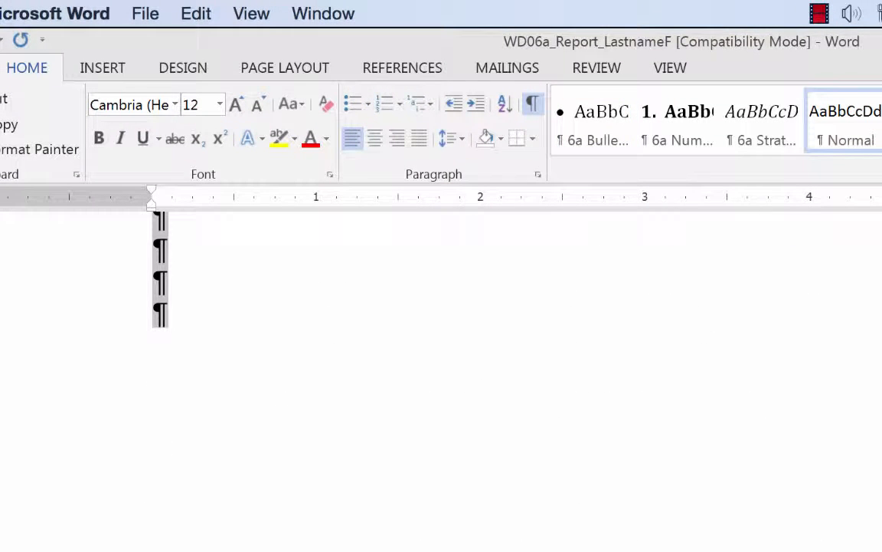
{"action": "key", "text": "Delete"}
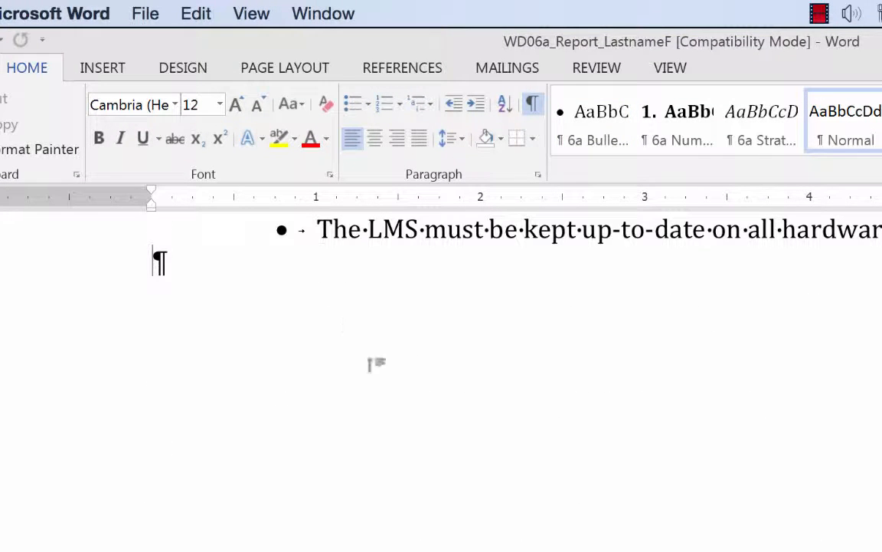
- Modify the 6a Numbered Goals style so its paragraph spacing before is 12 pt
{"action": "scroll", "coordinate": [581, 396], "scroll_direction": "up", "scroll_amount": 10}
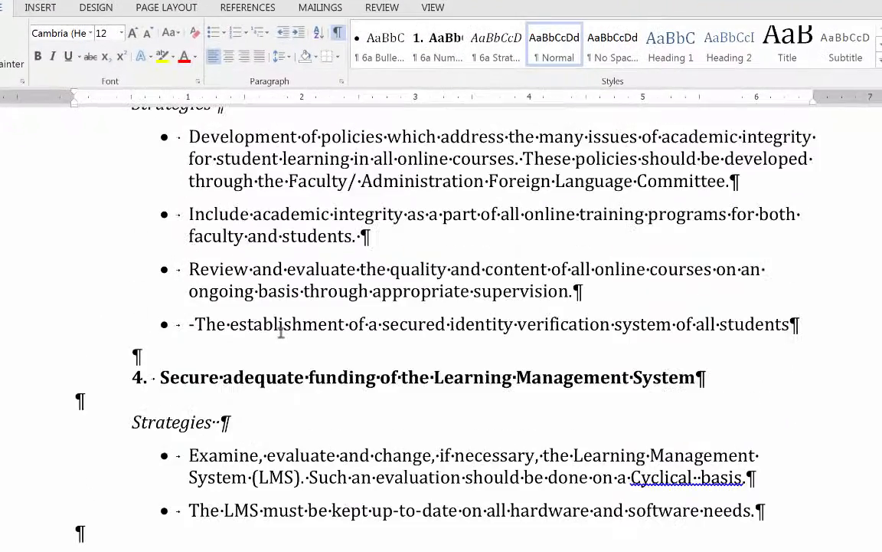
{"action": "scroll", "coordinate": [226, 377], "scroll_direction": "up", "scroll_amount": 5}
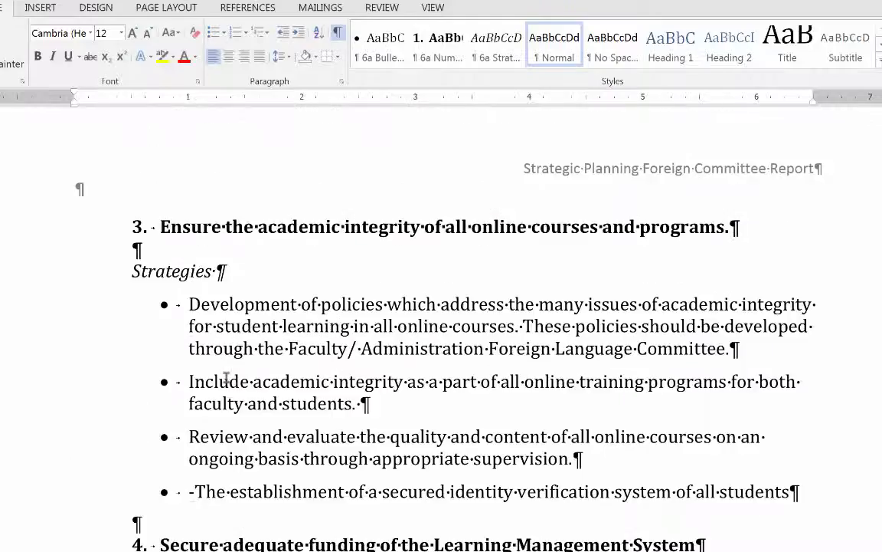
{"action": "scroll", "coordinate": [226, 377], "scroll_direction": "up", "scroll_amount": 10}
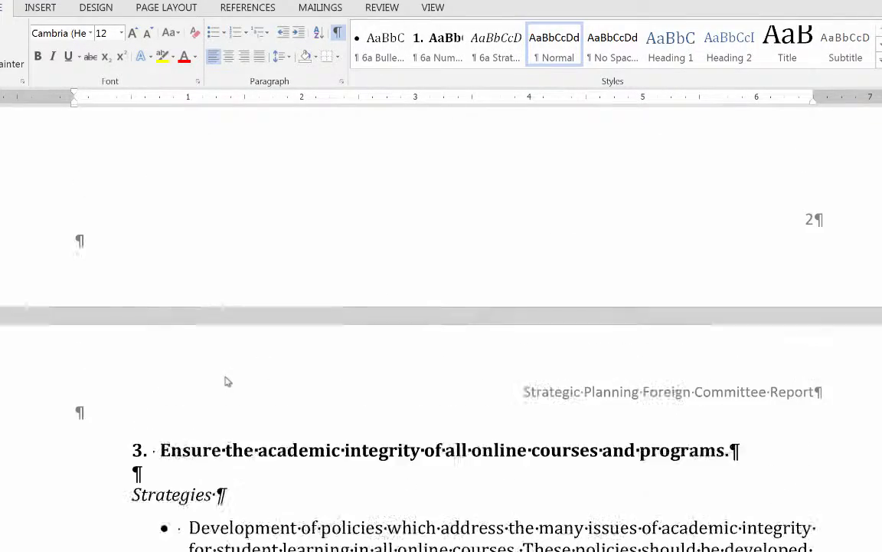
{"action": "scroll", "coordinate": [225, 377], "scroll_direction": "up", "scroll_amount": 5}
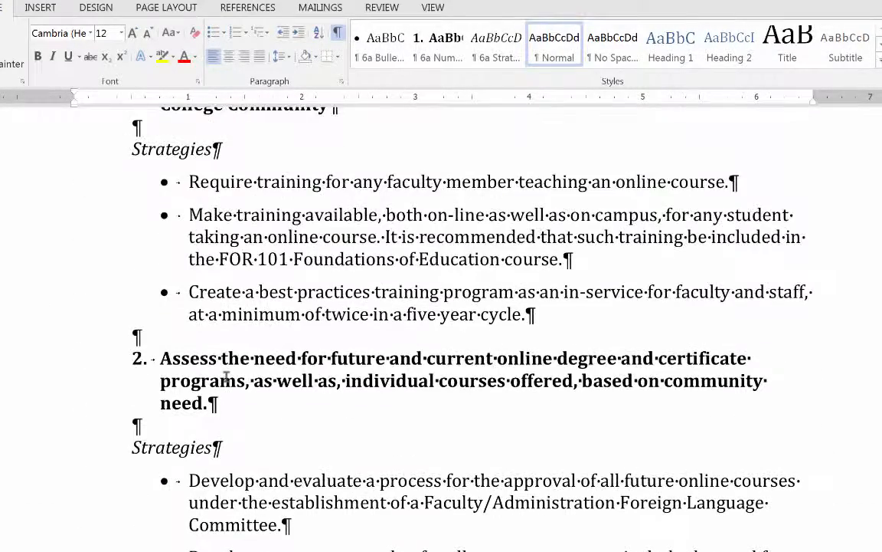
{"action": "scroll", "coordinate": [227, 374], "scroll_direction": "down", "scroll_amount": 1}
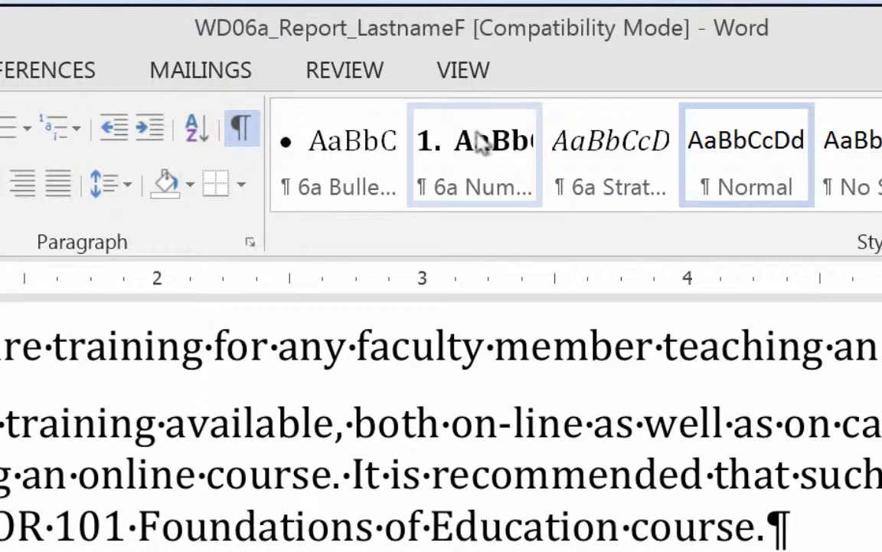
{"action": "right_click", "coordinate": [481, 143]}
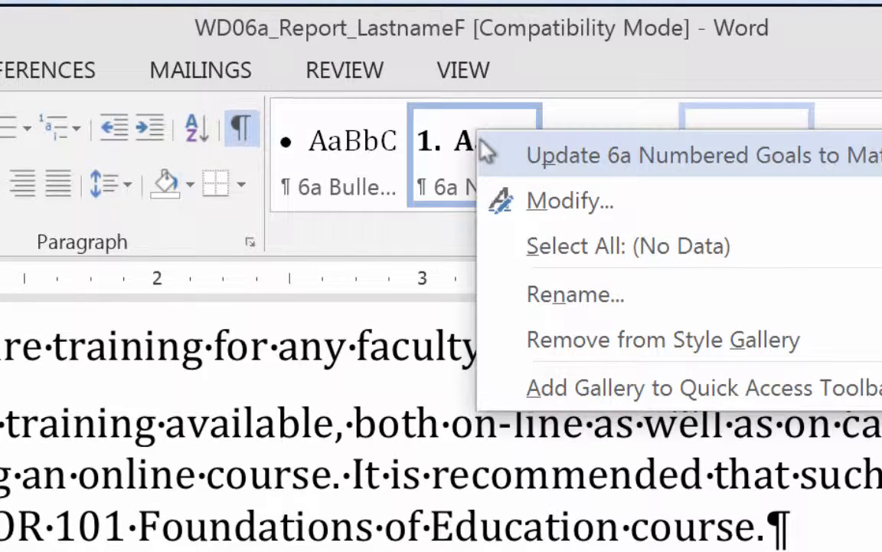
{"action": "left_click", "coordinate": [556, 201]}
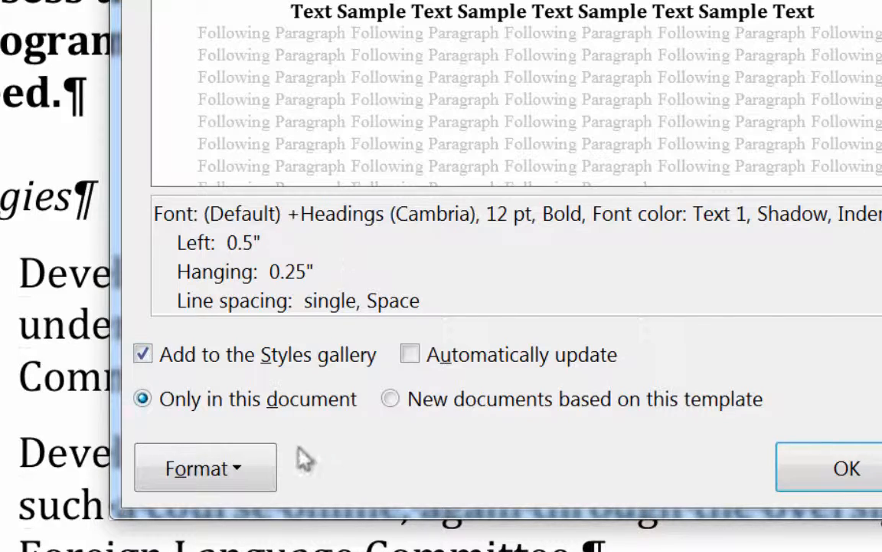
{"action": "left_click", "coordinate": [246, 472]}
{"action": "left_click", "coordinate": [292, 139]}
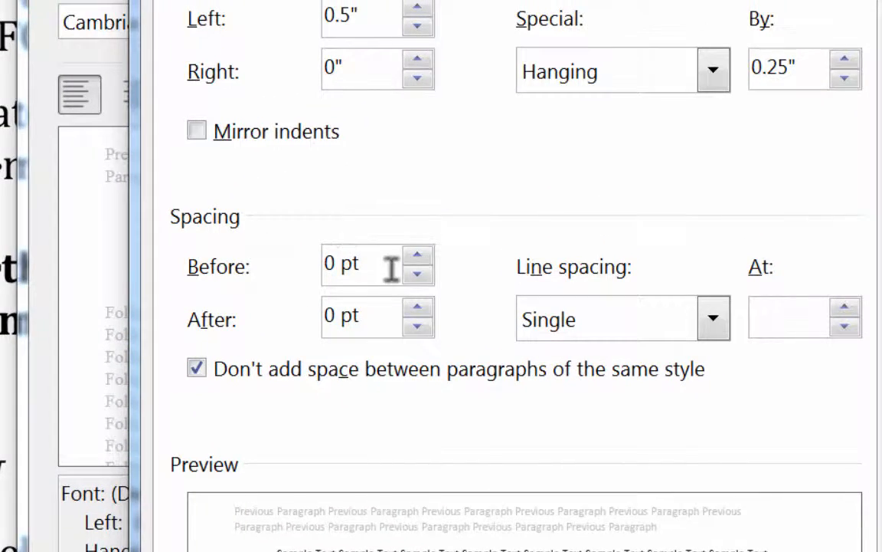
{"action": "left_click", "coordinate": [417, 256]}
{"action": "left_click", "coordinate": [418, 256]}
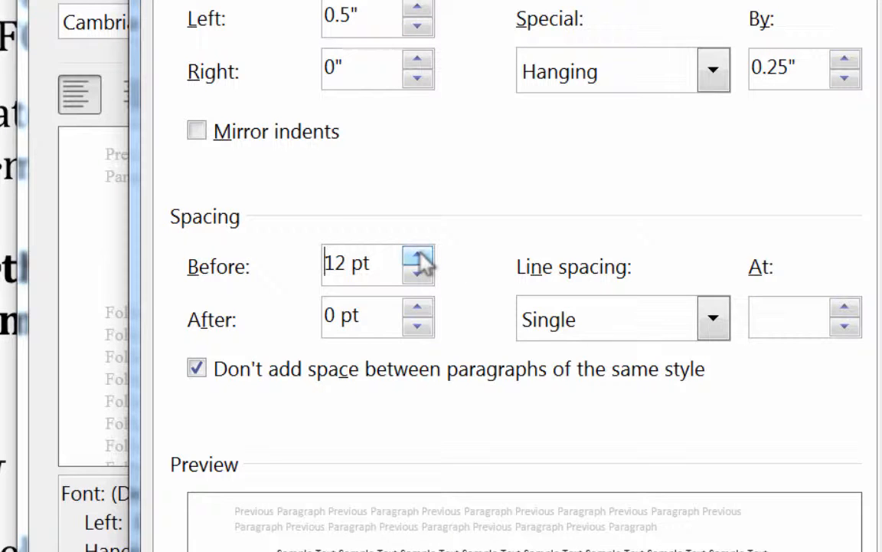
{"action": "key", "text": "Return"}
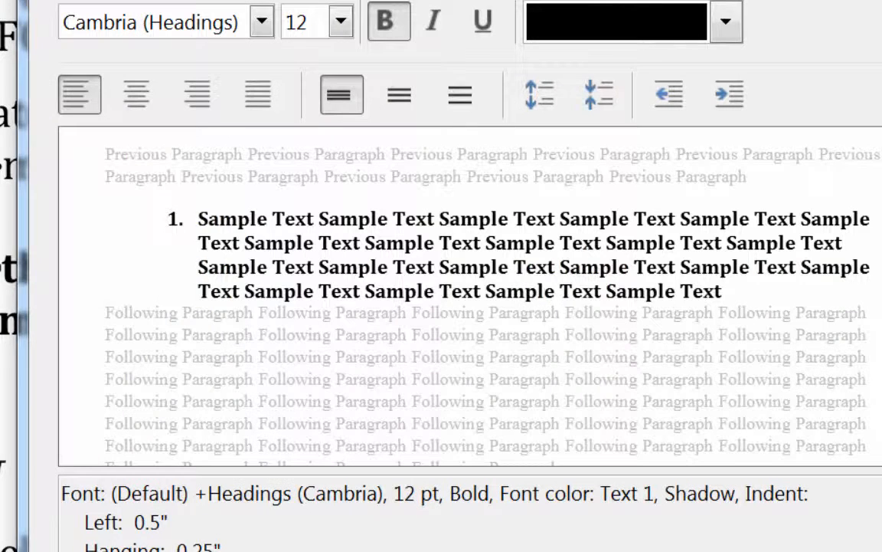
{"action": "key", "text": "Return"}
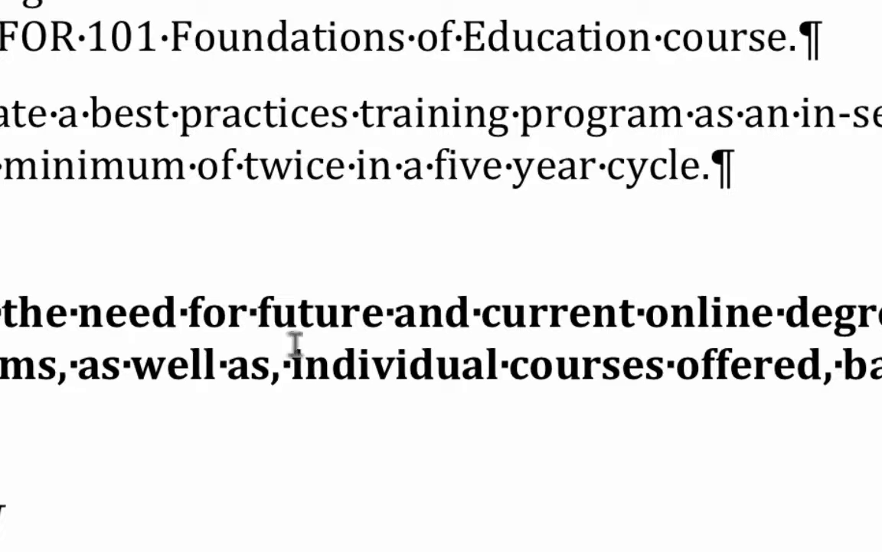
- Review the whole report from the title through goal 4, checking the goal spacing, bullets, page breaks and leftover stray characters
{"action": "scroll", "coordinate": [284, 543], "scroll_direction": "down", "scroll_amount": 8}
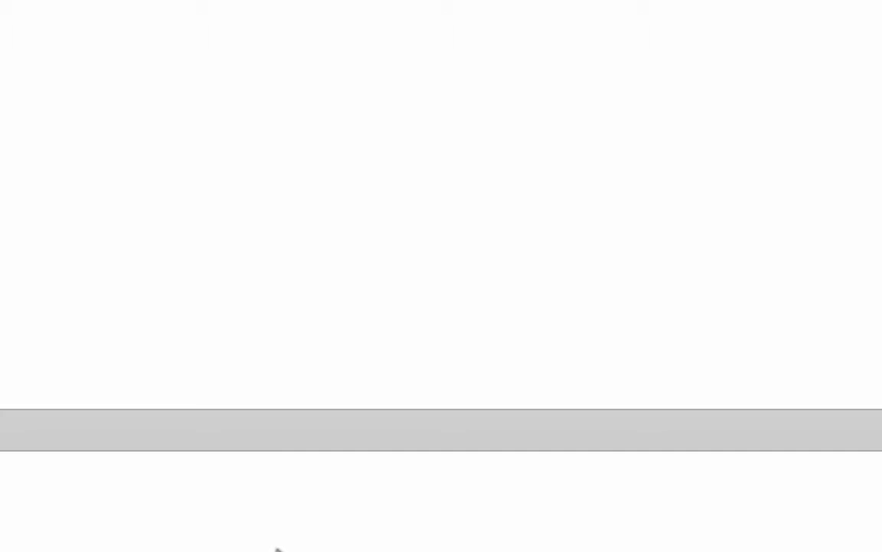
{"action": "scroll", "coordinate": [280, 544], "scroll_direction": "up", "scroll_amount": 5}
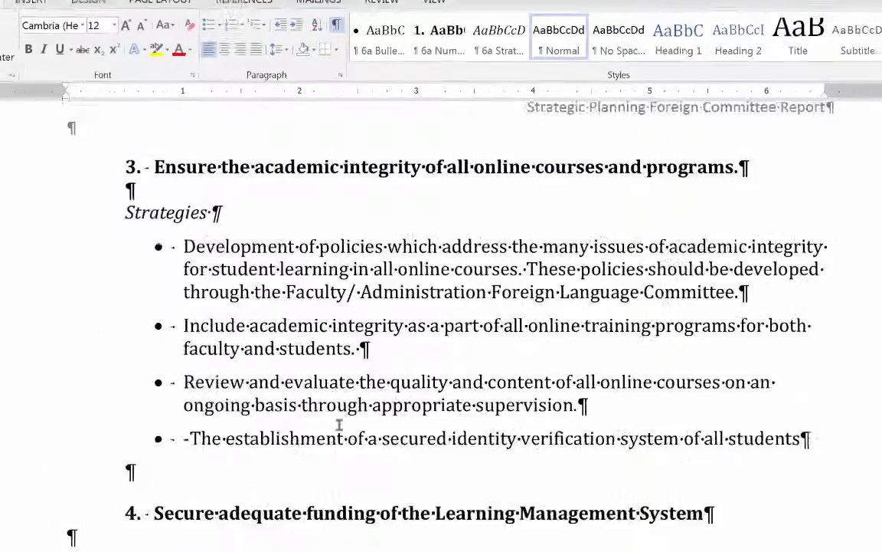
{"action": "scroll", "coordinate": [340, 420], "scroll_direction": "up", "scroll_amount": 5}
{"action": "scroll", "coordinate": [340, 420], "scroll_direction": "up", "scroll_amount": 15}
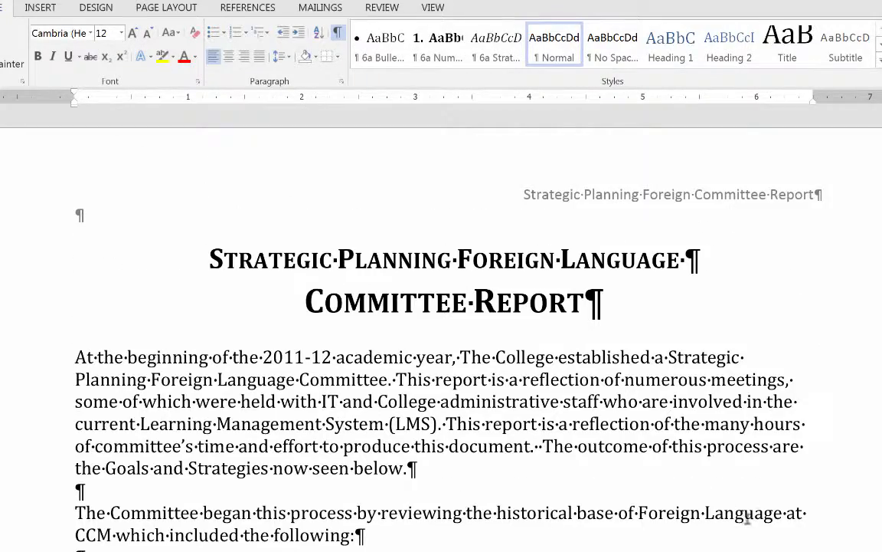
{"action": "scroll", "coordinate": [441, 337], "scroll_direction": "down", "scroll_amount": 4, "text": "ctrl"}
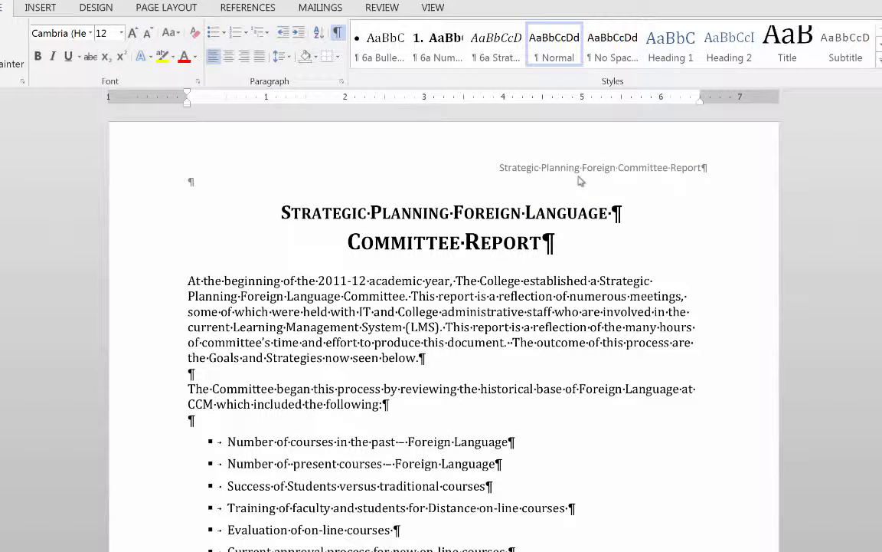
{"action": "scroll", "coordinate": [442, 226], "scroll_direction": "down", "scroll_amount": 3}
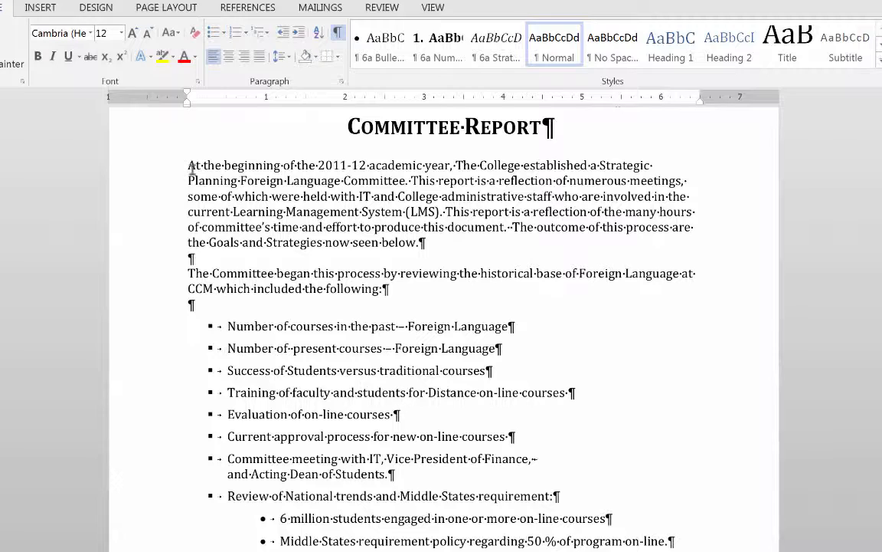
{"action": "scroll", "coordinate": [300, 297], "scroll_direction": "down", "scroll_amount": 3}
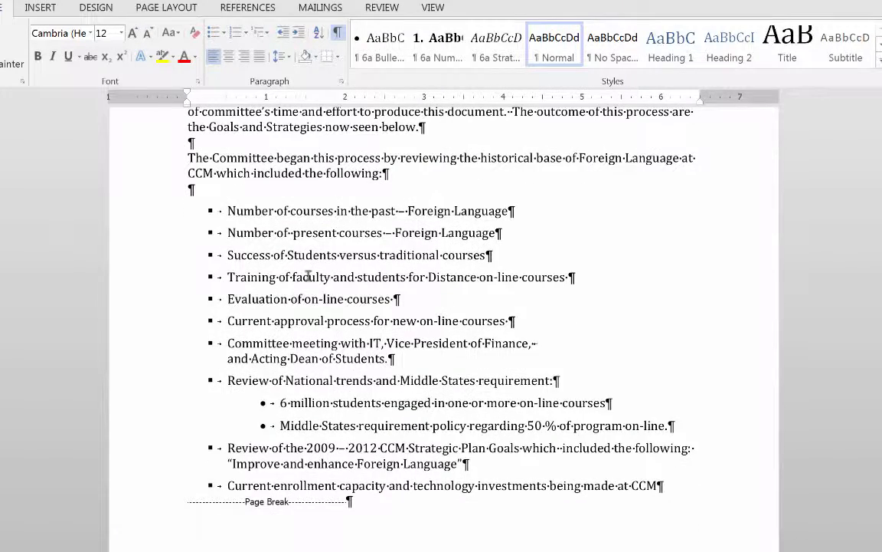
{"action": "scroll", "coordinate": [338, 412], "scroll_direction": "down", "scroll_amount": 2}
{"action": "scroll", "coordinate": [337, 413], "scroll_direction": "down", "scroll_amount": 1}
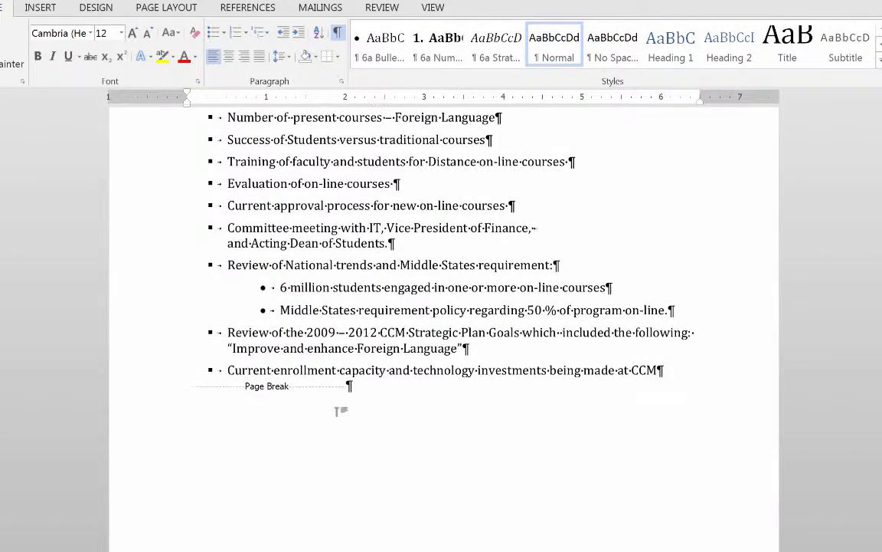
{"action": "scroll", "coordinate": [339, 411], "scroll_direction": "down", "scroll_amount": 10}
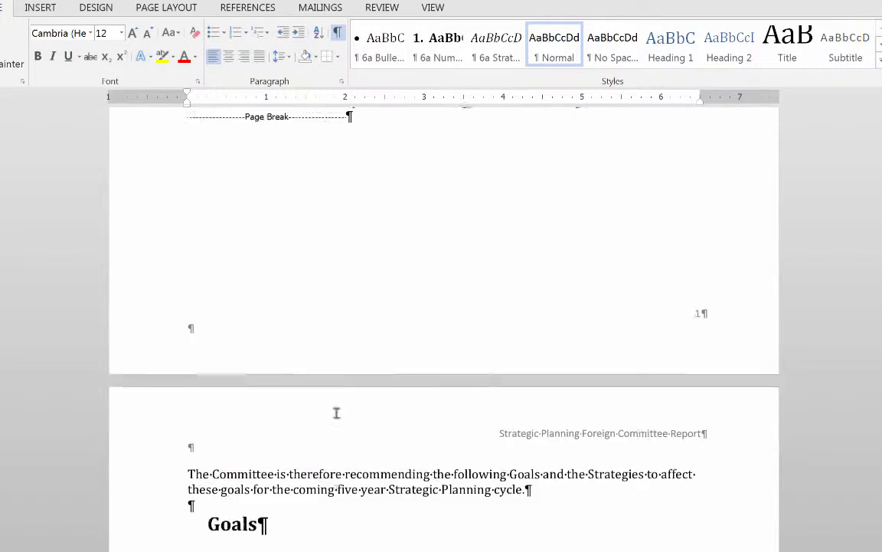
{"action": "scroll", "coordinate": [337, 412], "scroll_direction": "down", "scroll_amount": 3}
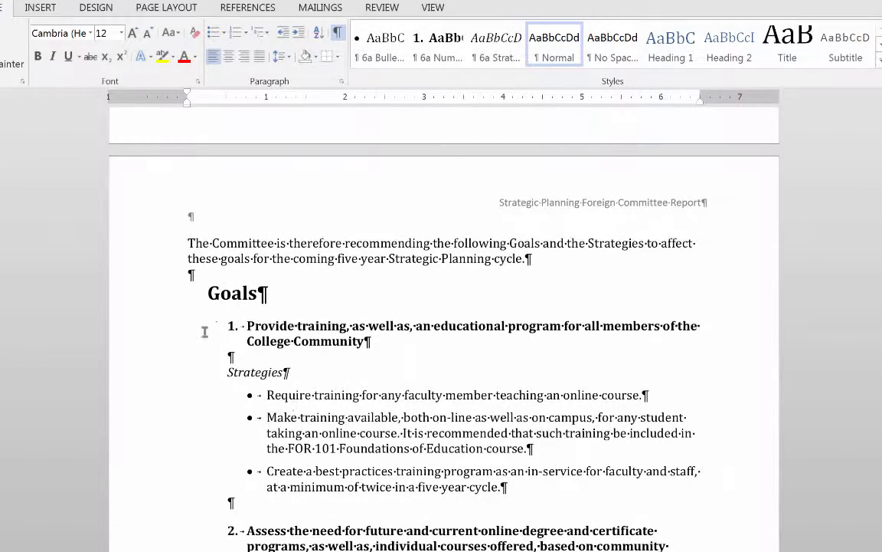
{"action": "scroll", "coordinate": [295, 345], "scroll_direction": "down", "scroll_amount": 2}
{"action": "scroll", "coordinate": [285, 334], "scroll_direction": "down", "scroll_amount": 3}
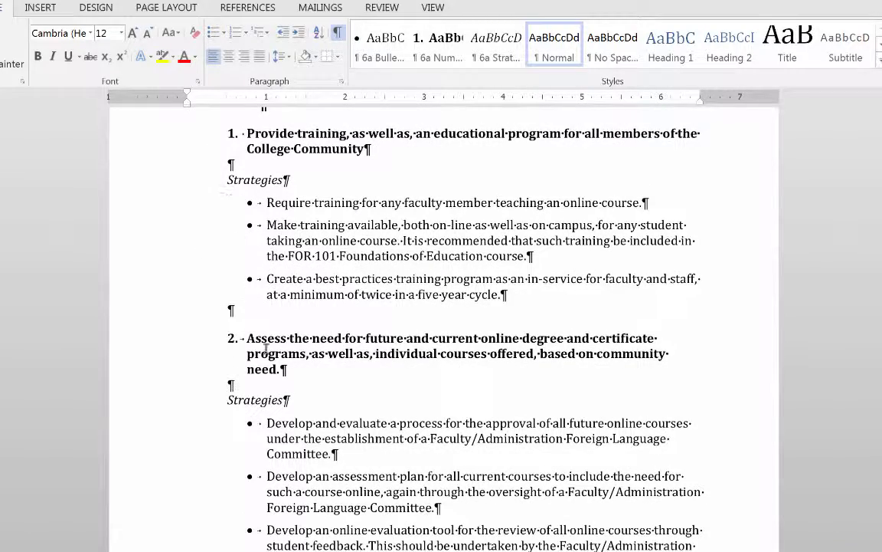
{"action": "scroll", "coordinate": [312, 429], "scroll_direction": "down", "scroll_amount": 3}
{"action": "scroll", "coordinate": [321, 375], "scroll_direction": "down", "scroll_amount": 6}
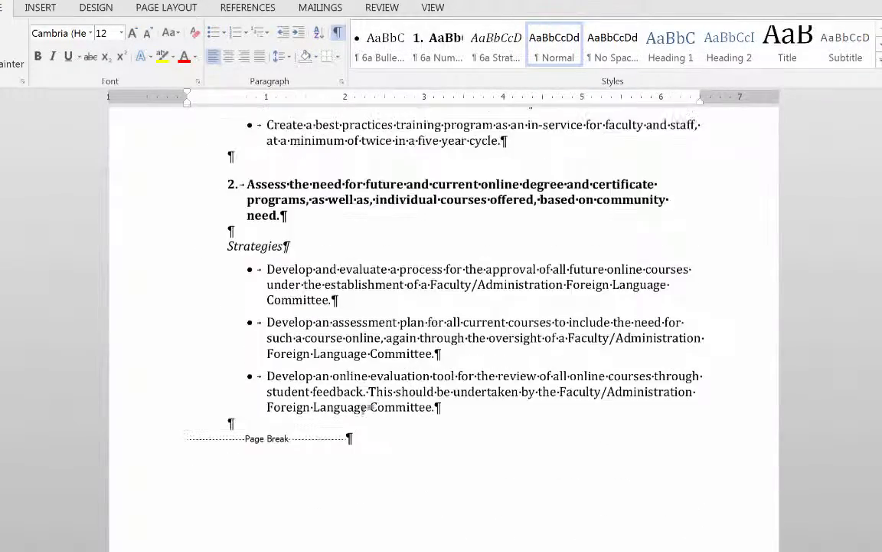
{"action": "scroll", "coordinate": [363, 415], "scroll_direction": "down", "scroll_amount": 14}
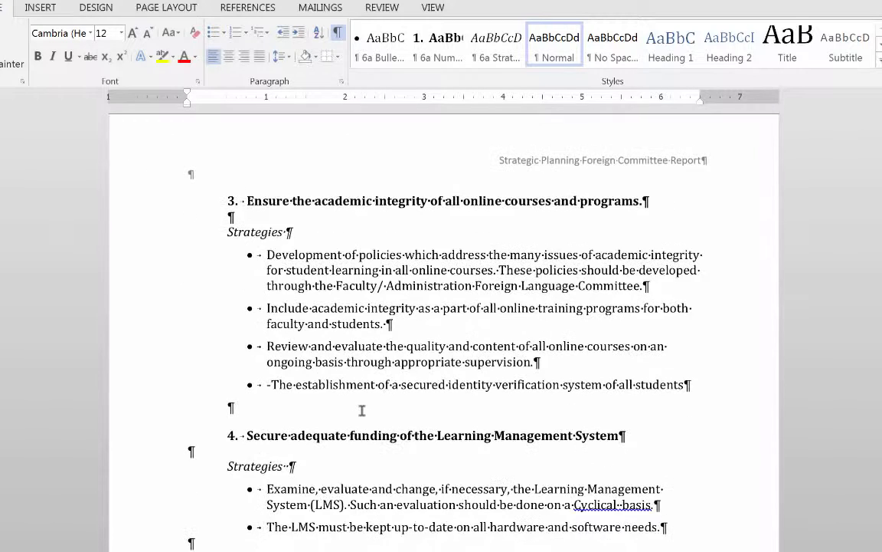
- Delete the extra space between "Cyclical" and "basis" in the first strategy bullet of goal 4
{"action": "scroll", "coordinate": [366, 410], "scroll_direction": "down", "scroll_amount": 1}
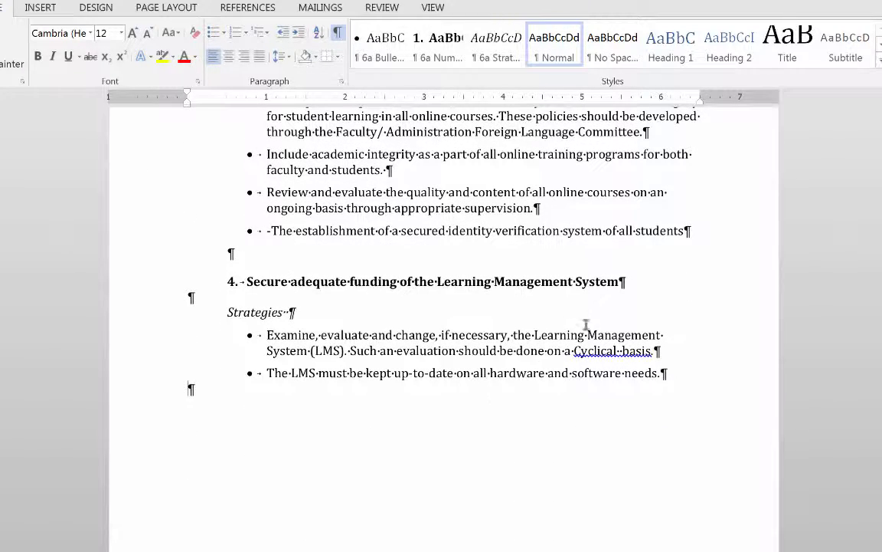
{"action": "left_click", "coordinate": [664, 371]}
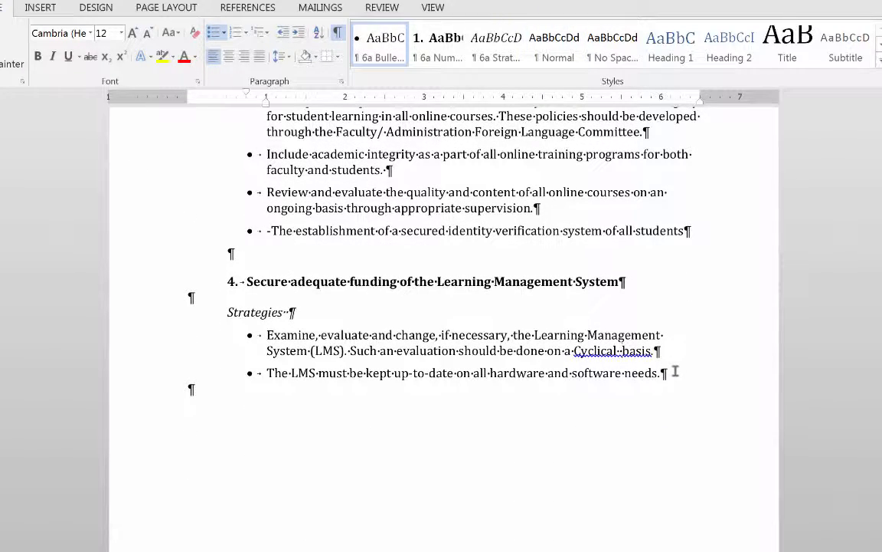
{"action": "key", "text": "BackSpace"}
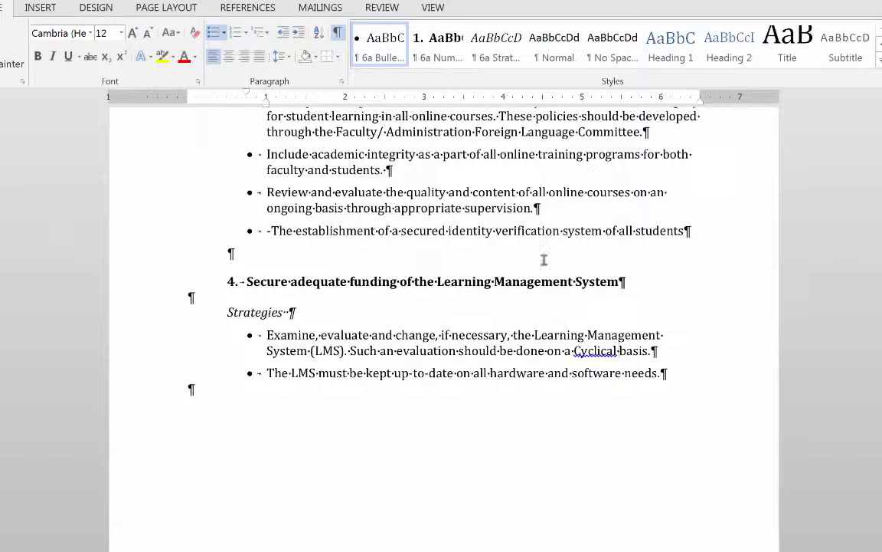